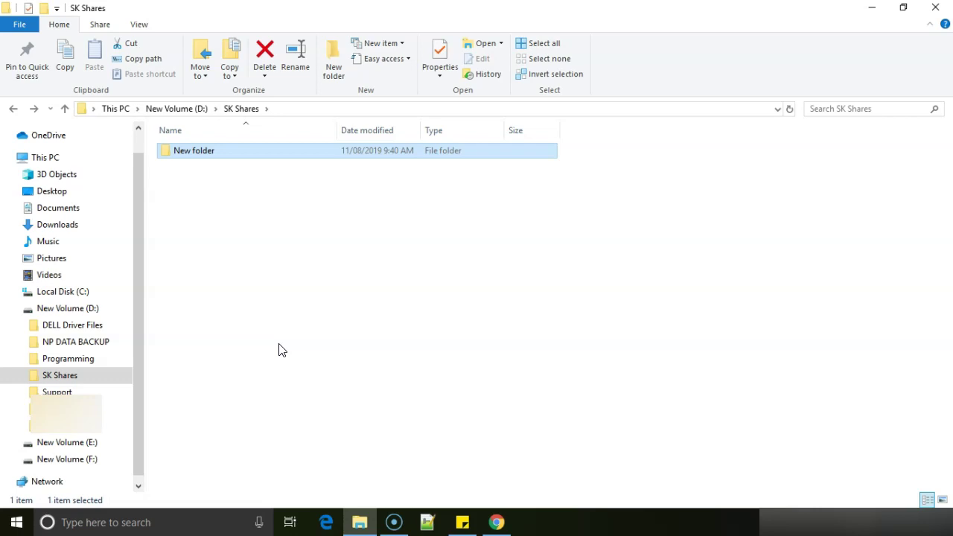
Create a new folder from the right-click menu and name it 'January Photos' after fixing a typo
click(239, 235)
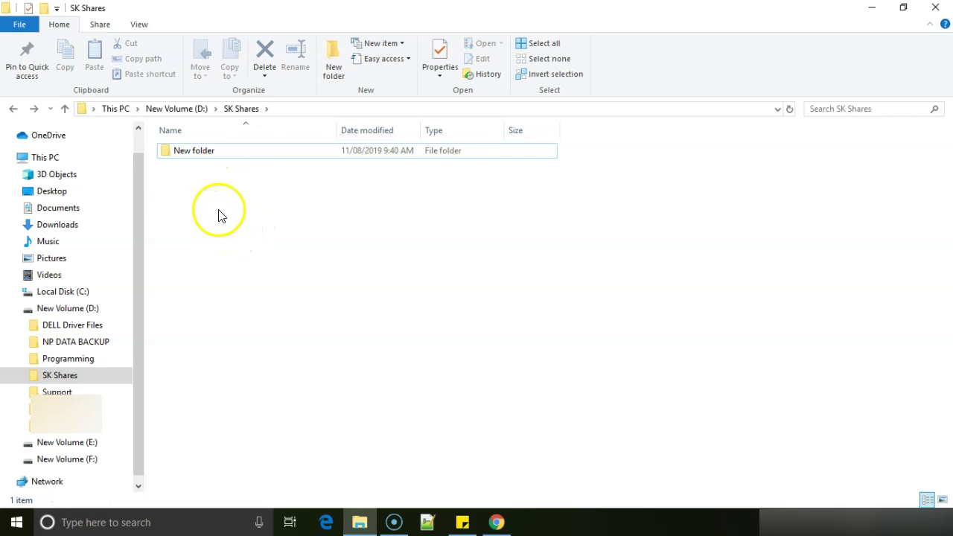
right_click(212, 213)
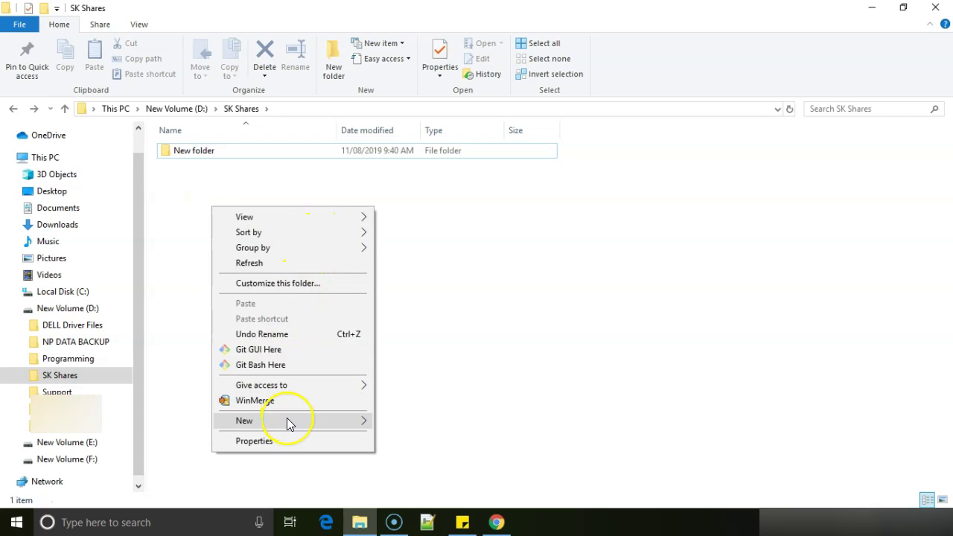
mouse_move(291, 421)
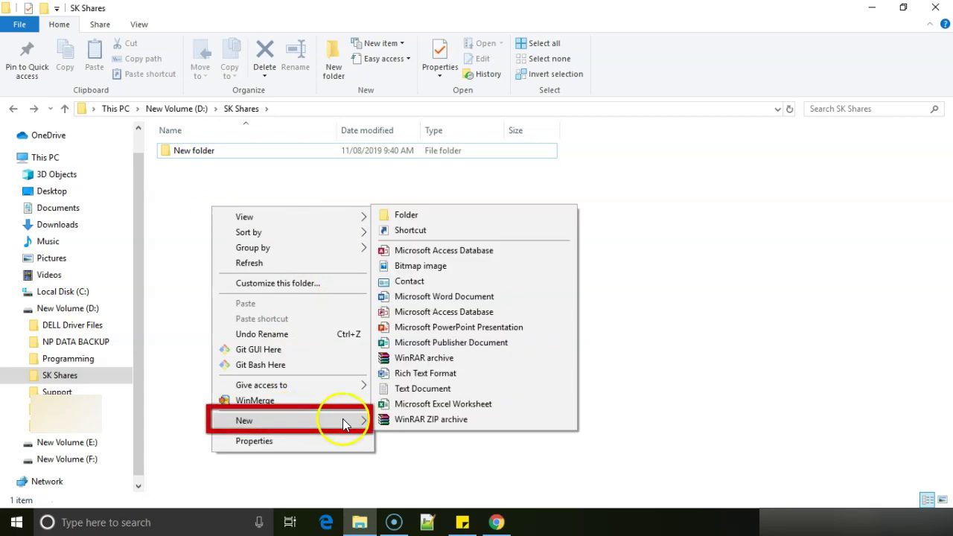
click(428, 215)
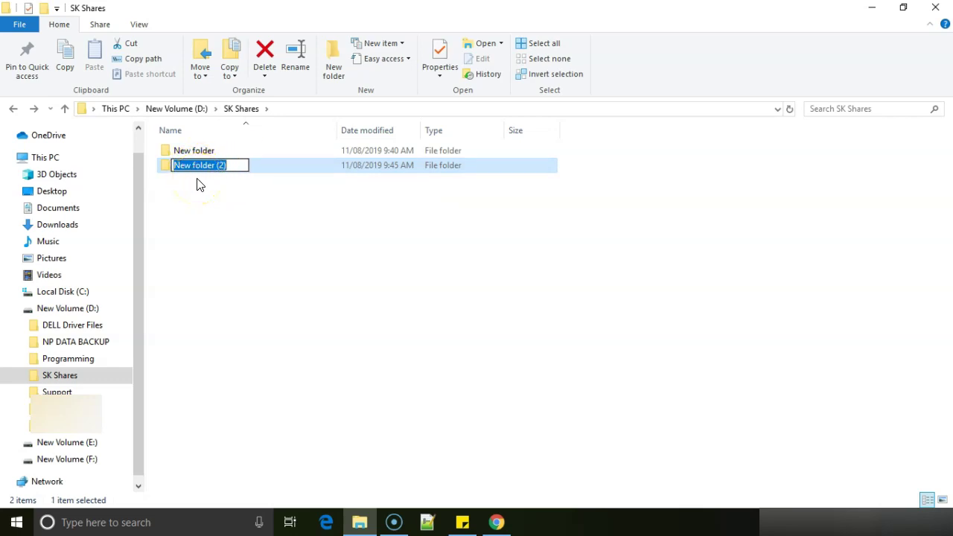
text(New Ne)
key(BackSpace)
key(BackSpace)
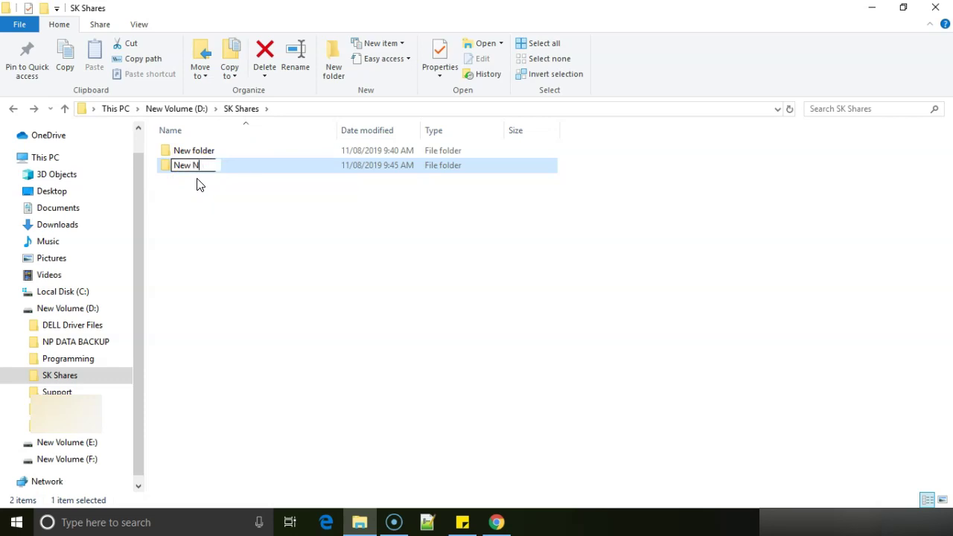
key(BackSpace)
key(BackSpace)
key(BackSpace)
text(January Photos)
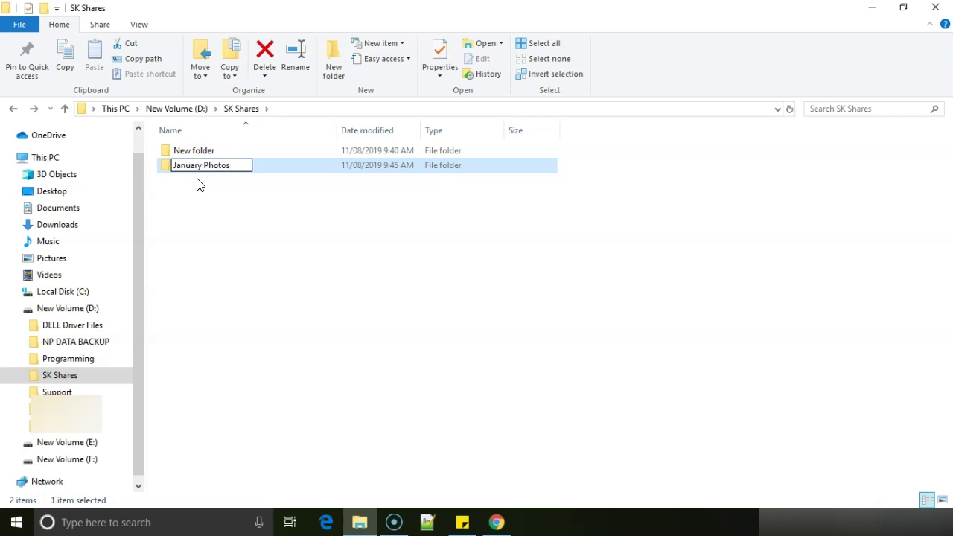
key(Return)
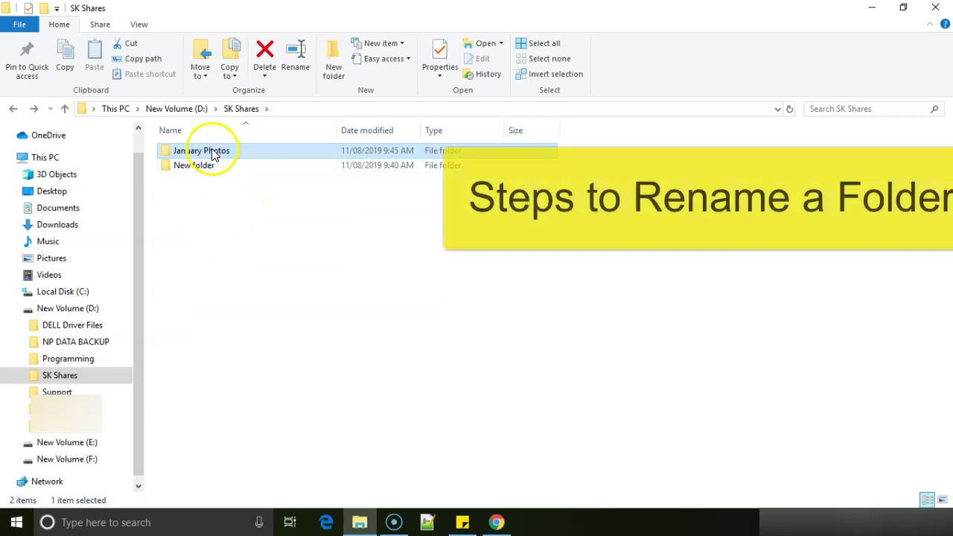
Add ' - Right Click' after the January Photos name and '1.' before it
right_click(213, 153)
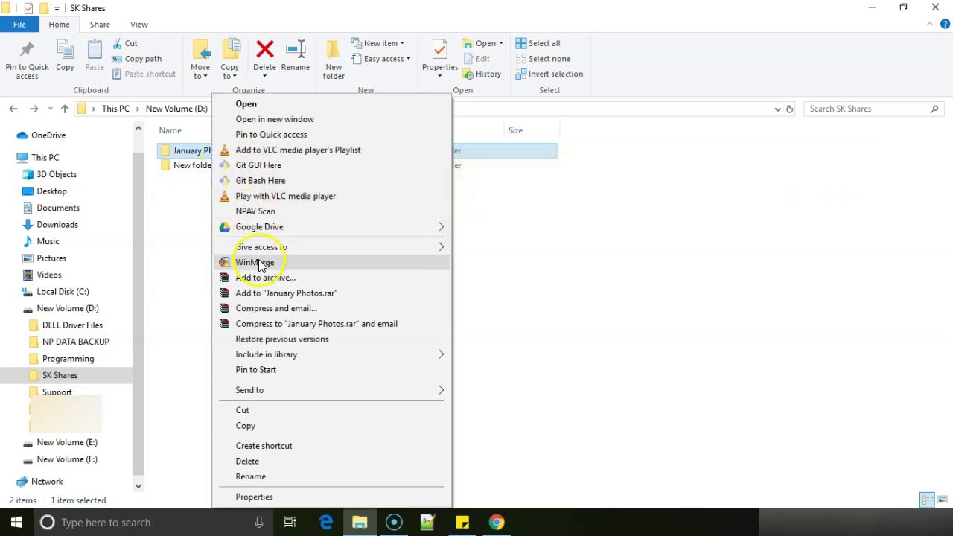
click(262, 479)
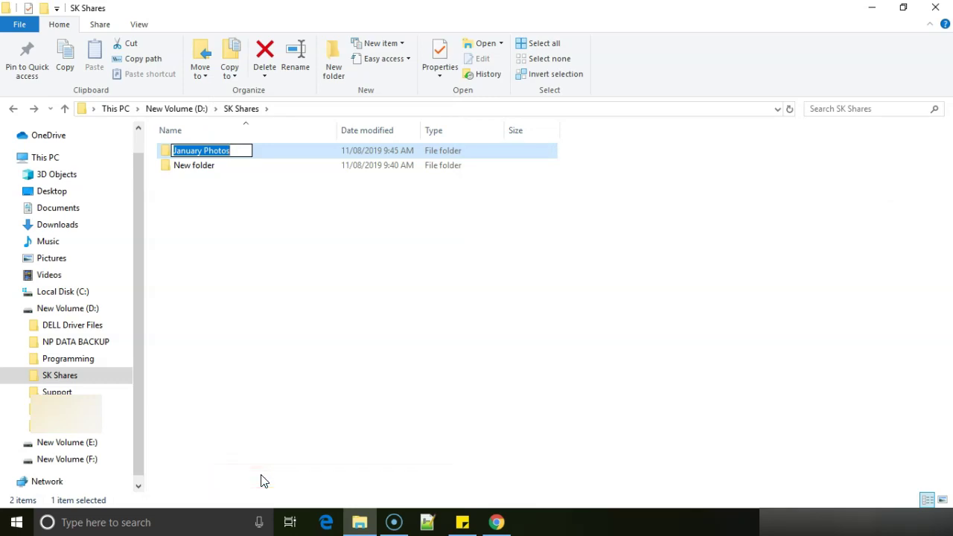
key(End)
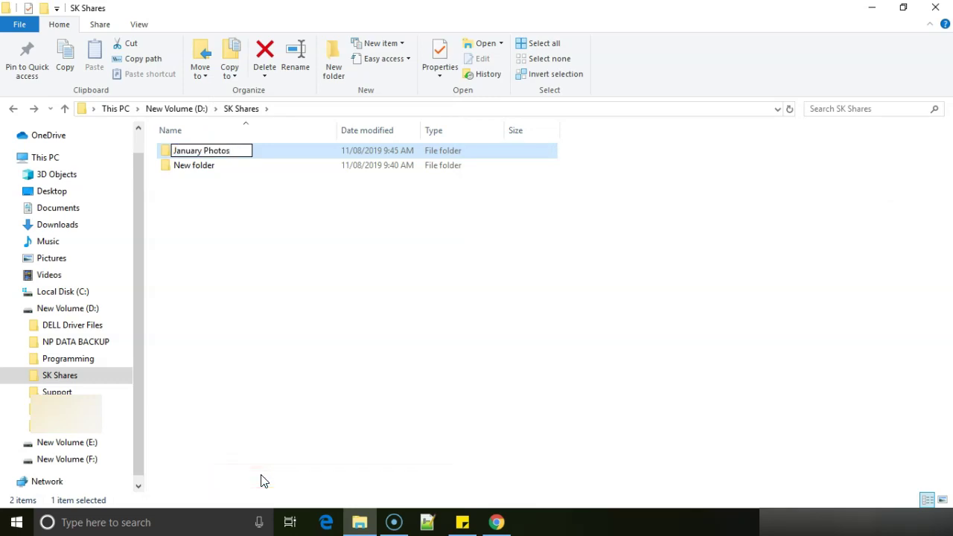
text( - )
text(Right Click)
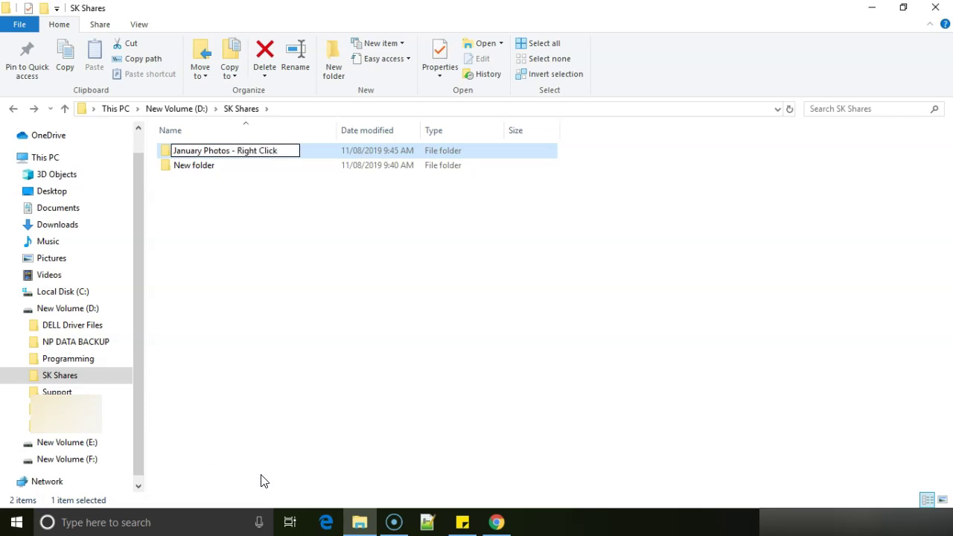
key(ctrl+Left)
key(ctrl+Left)
key(ctrl+Left)
key(ctrl+Left)
text(1.)
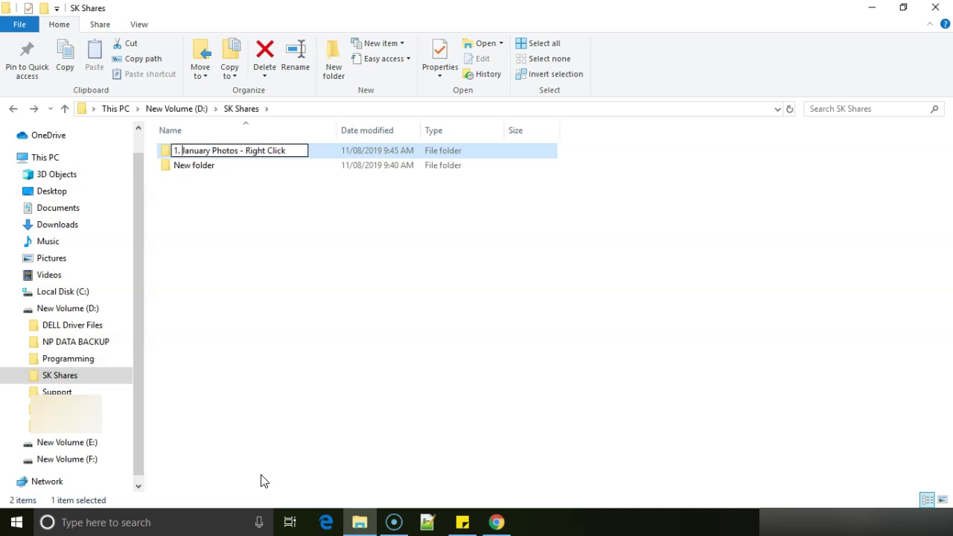
key(Return)
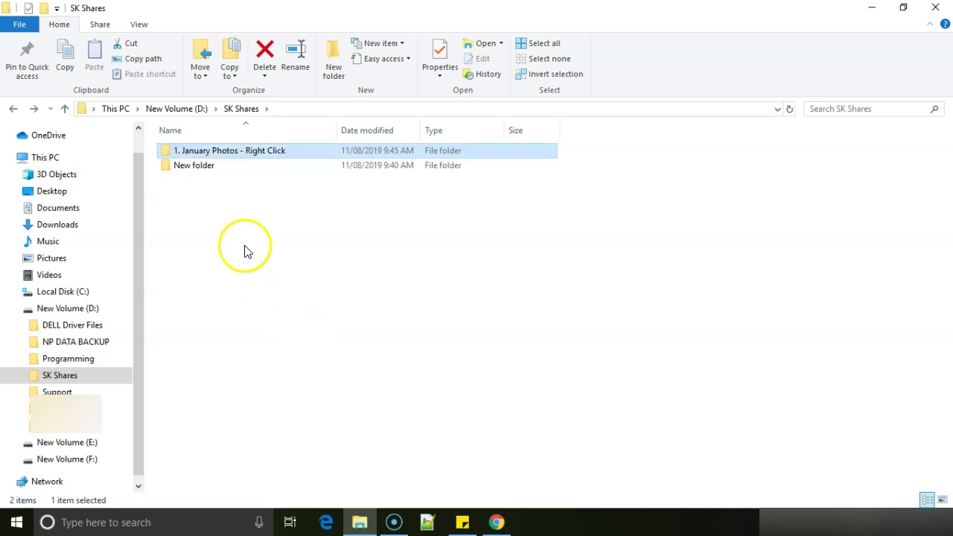
click(232, 152)
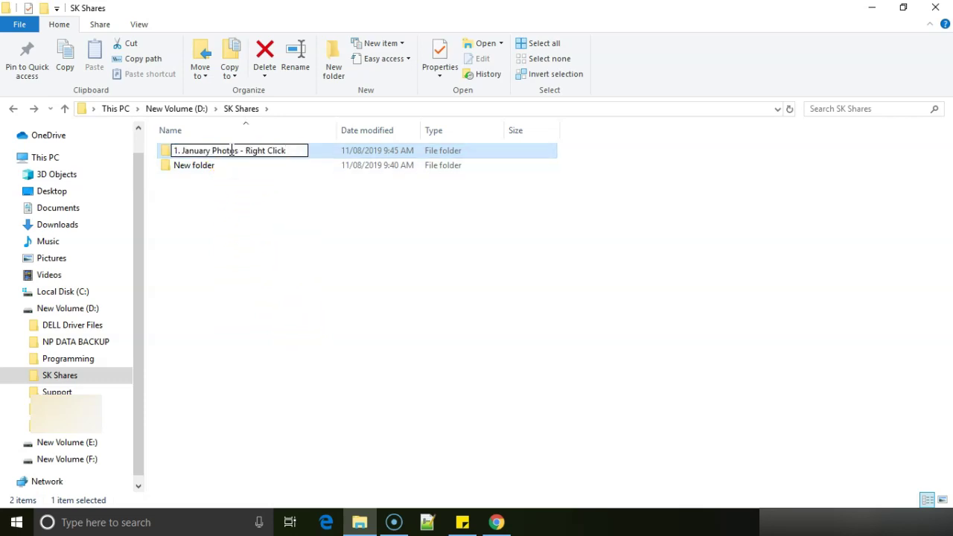
key(slash)
text(/)
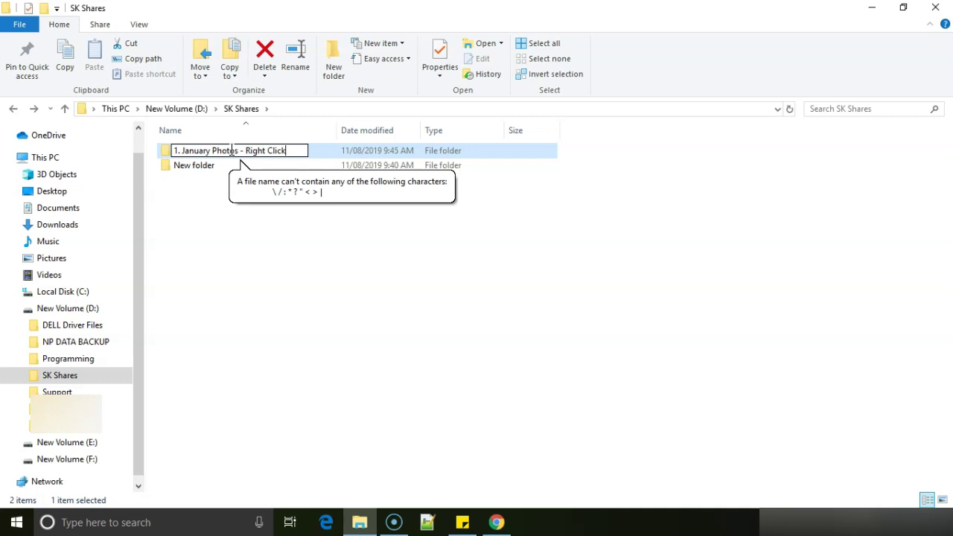
click(235, 151)
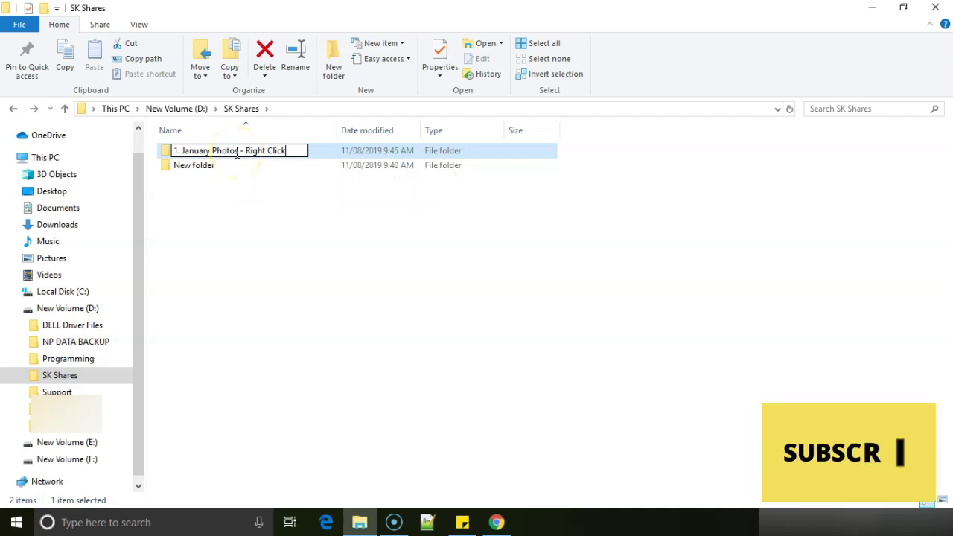
click(272, 231)
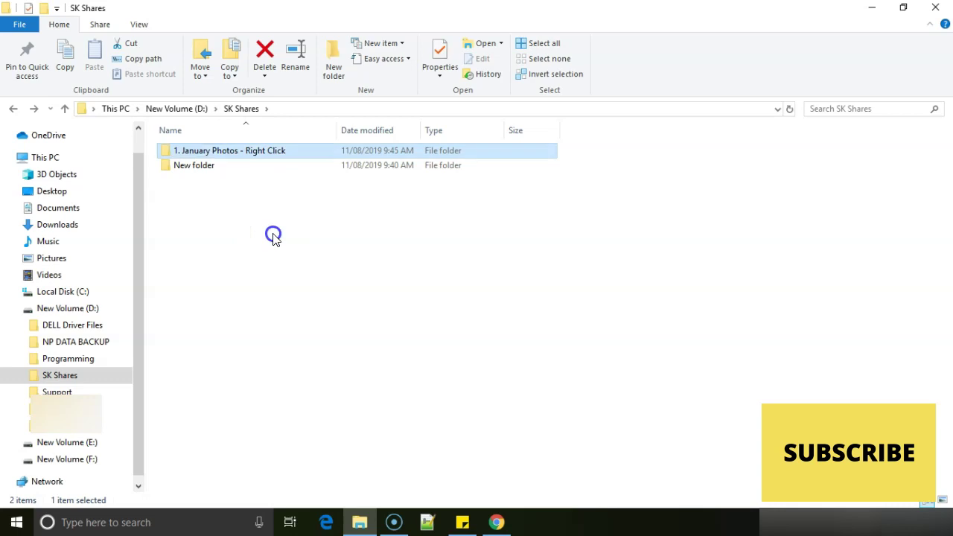
click(297, 109)
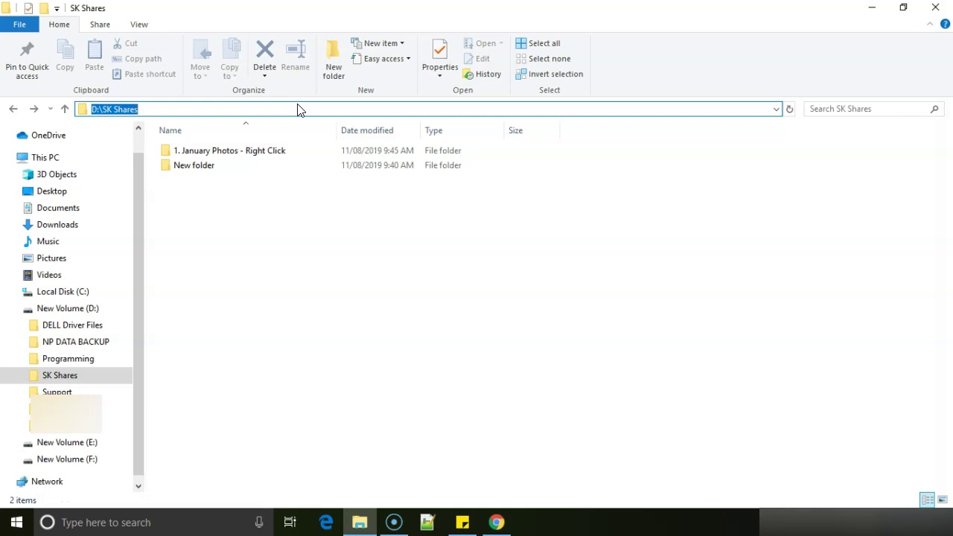
click(271, 158)
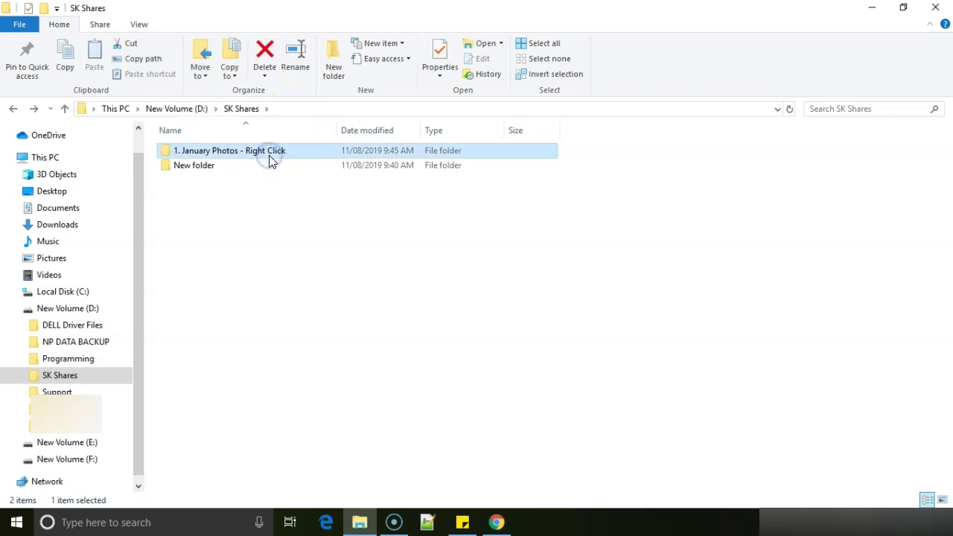
key(End)
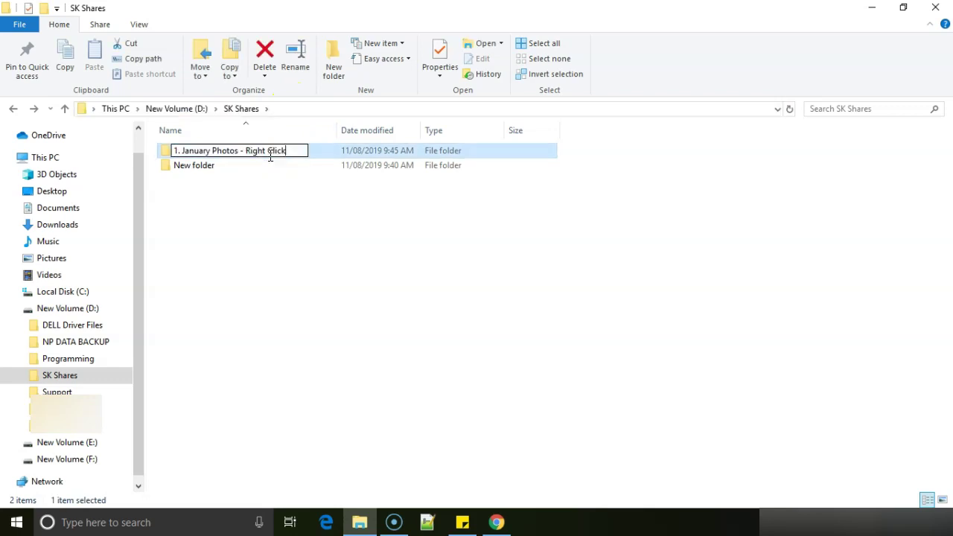
text(/)
key(Return)
click(279, 240)
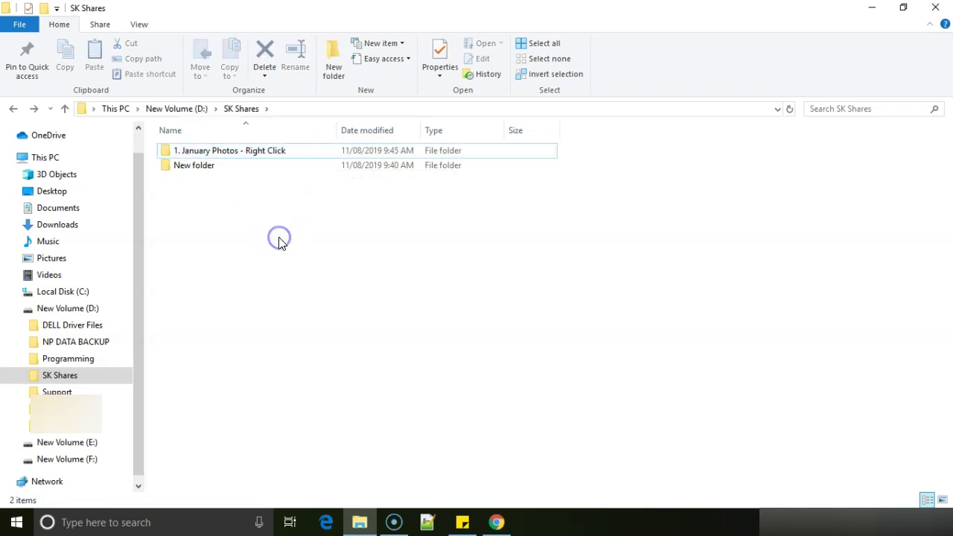
Rename the first folder with F2 to '1. January Photos - Right Click F2'
click(222, 152)
right_click(222, 149)
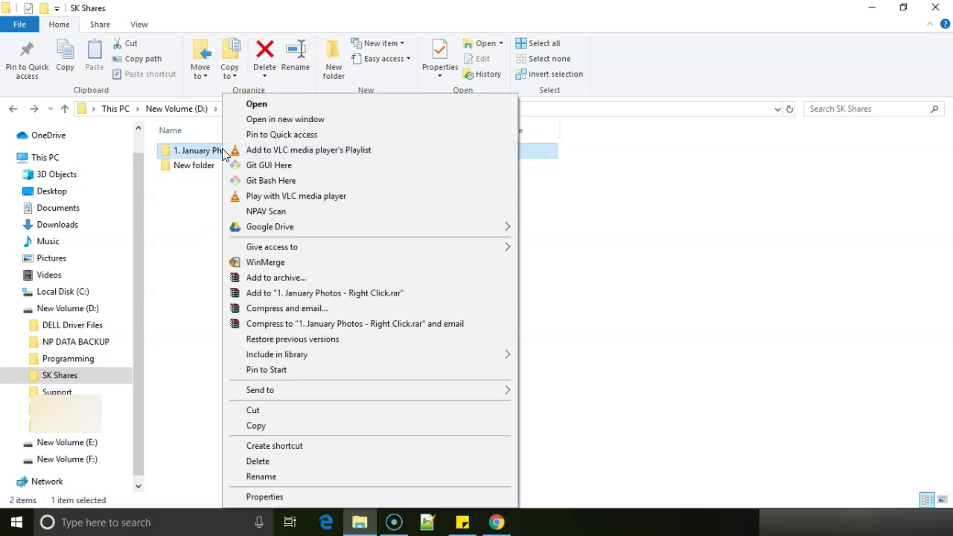
click(166, 296)
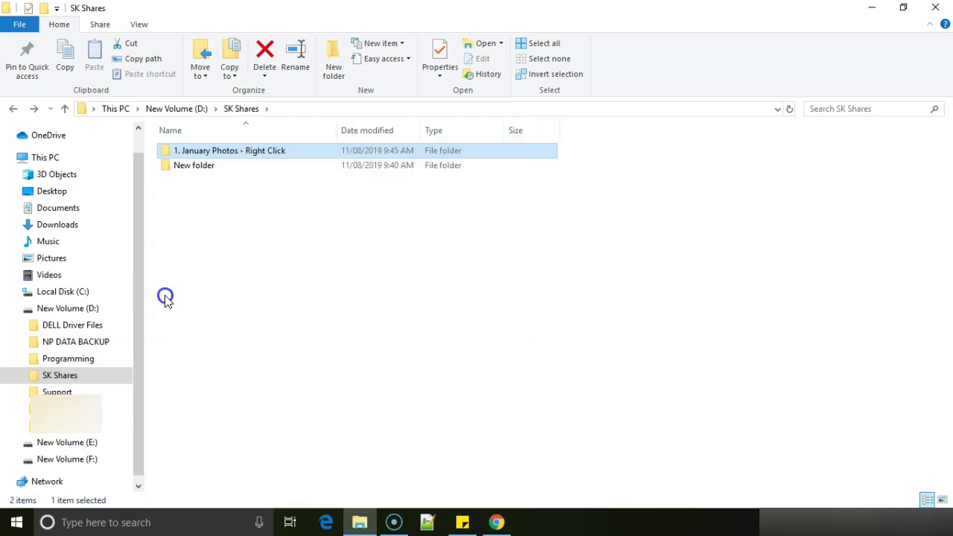
click(223, 153)
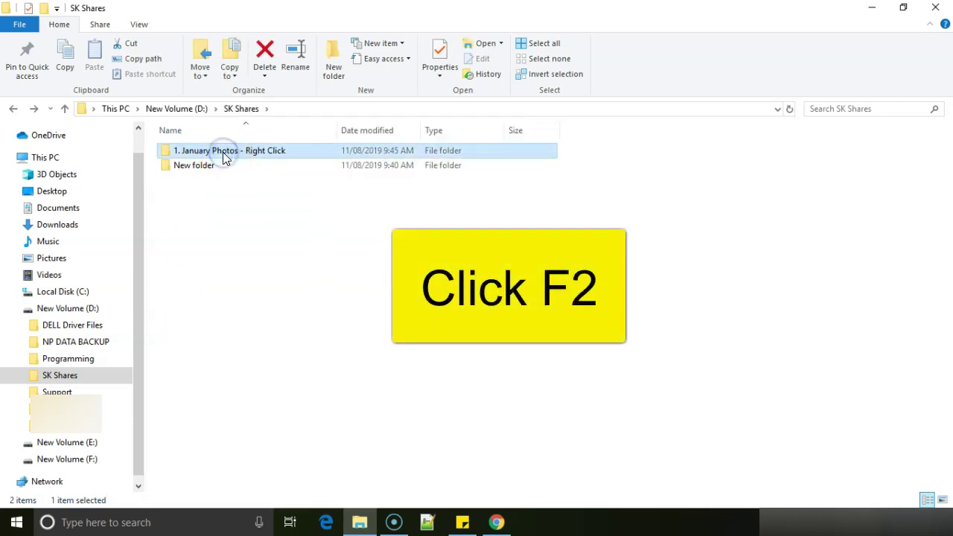
key(F2)
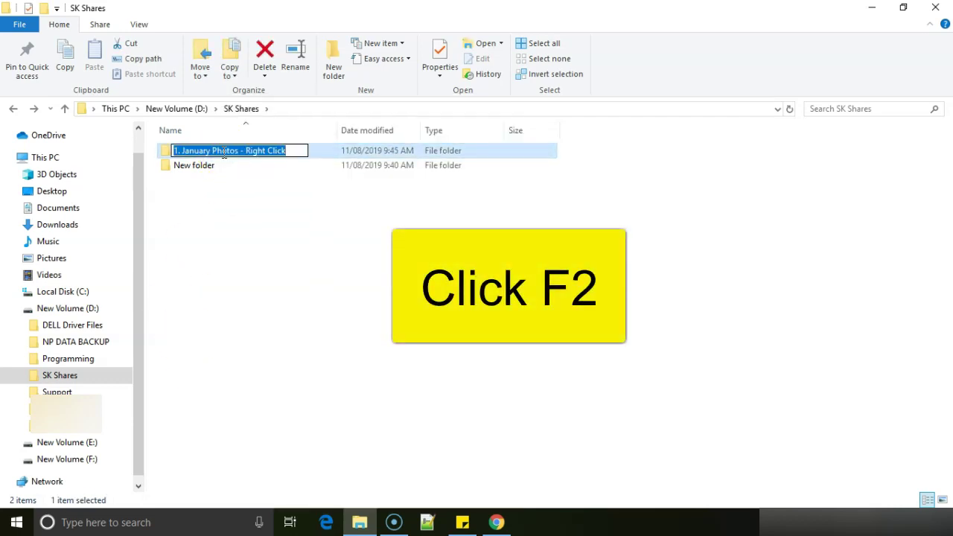
key(End)
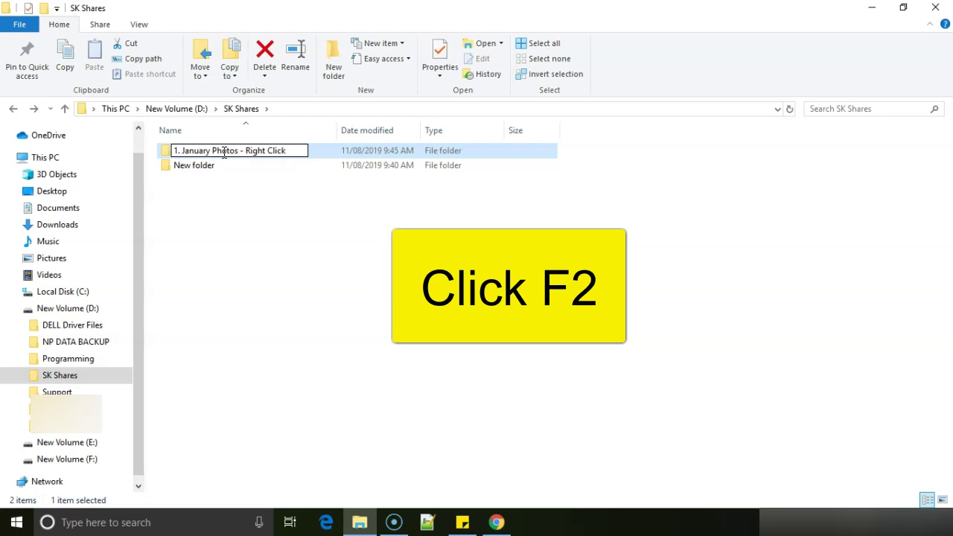
text(F2)
key(Return)
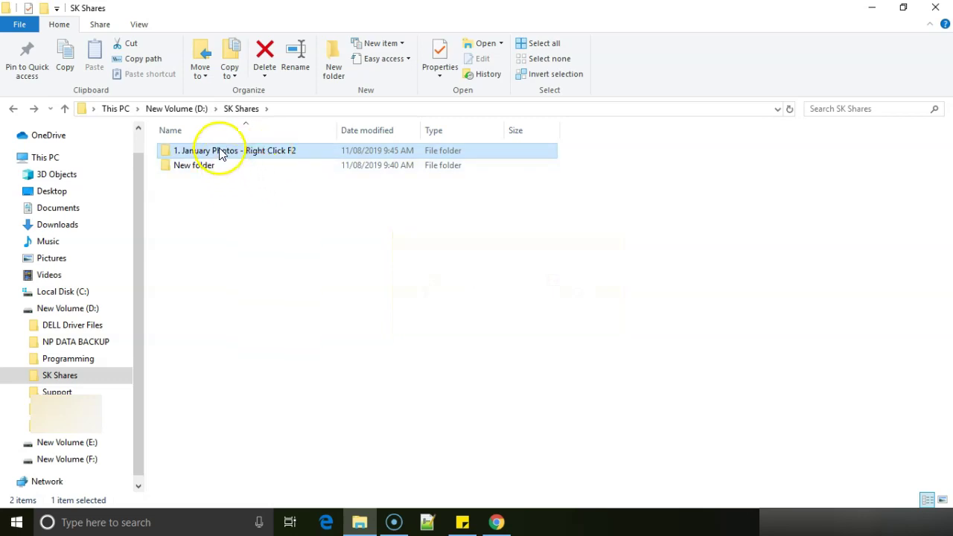
Reopen the first folder's name without changes, then select New folder
click(220, 153)
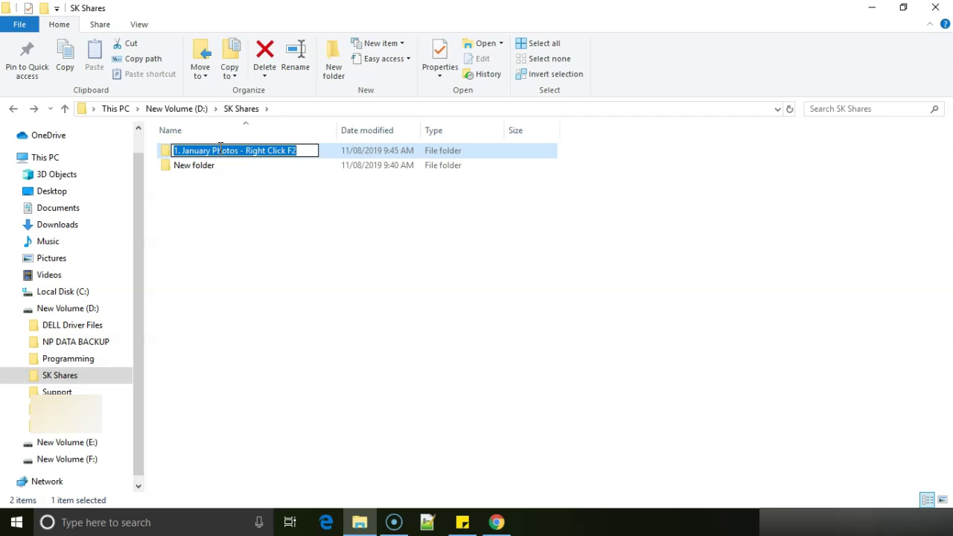
click(205, 205)
click(186, 167)
Rename New folder to 'Tap and wait'
click(186, 176)
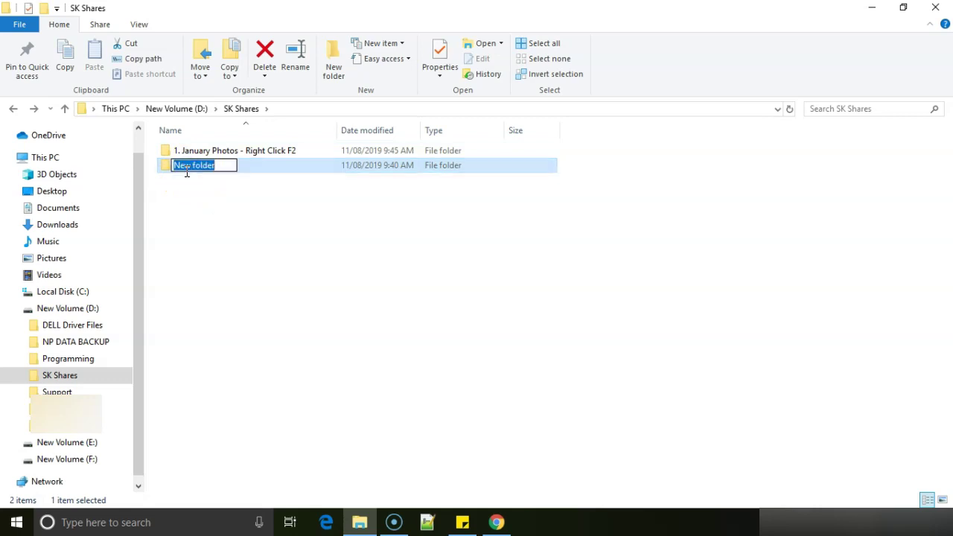
click(198, 221)
click(194, 166)
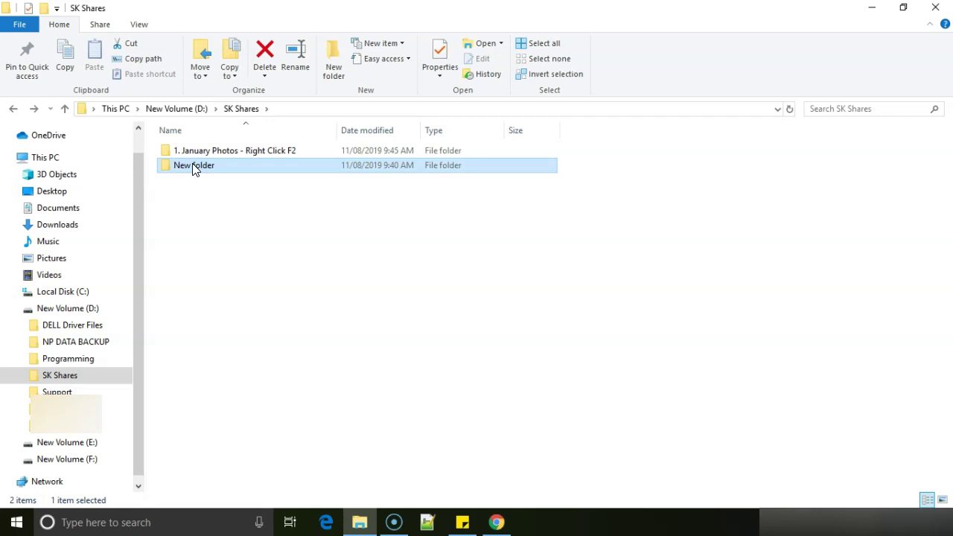
click(193, 167)
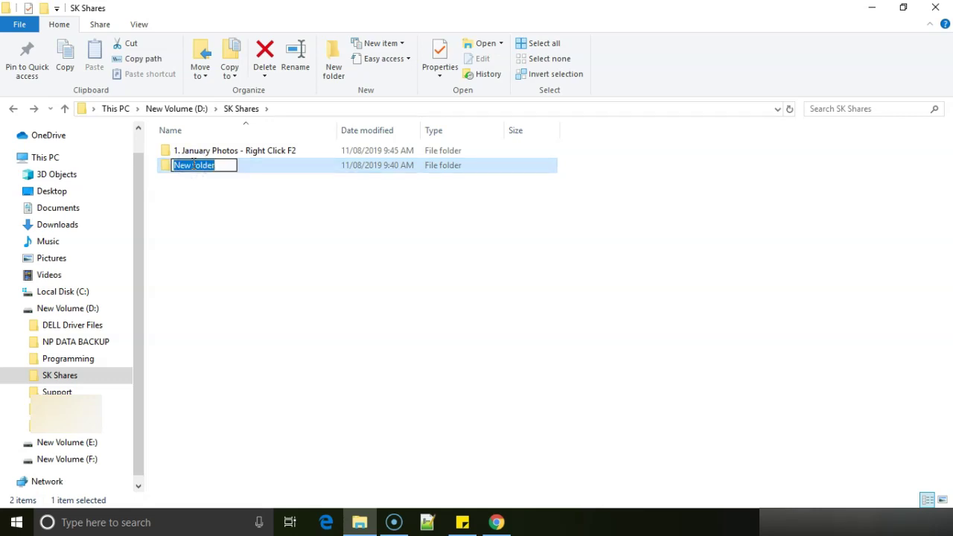
text(Tap and wait)
key(Return)
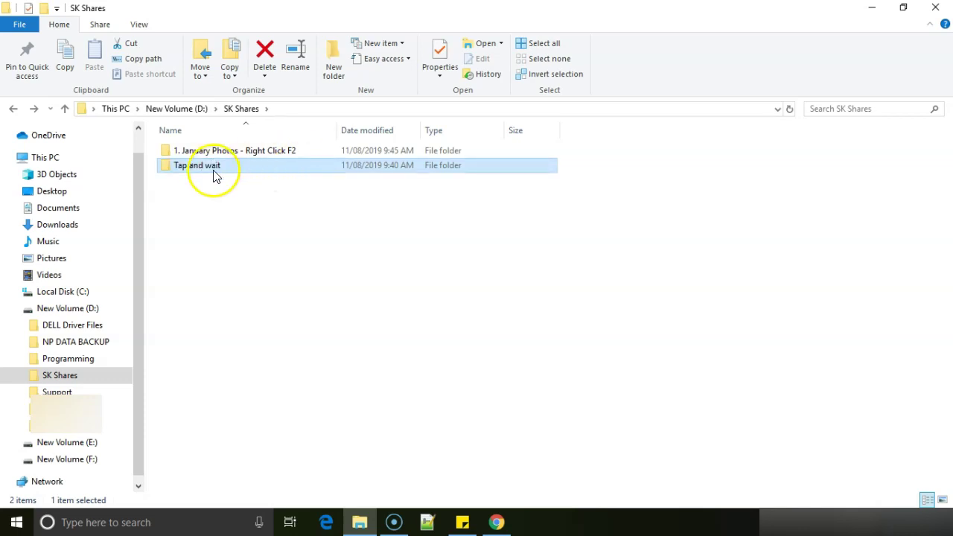
Extend the name to 'Tap and wait to Rename', correcting a typo
click(214, 173)
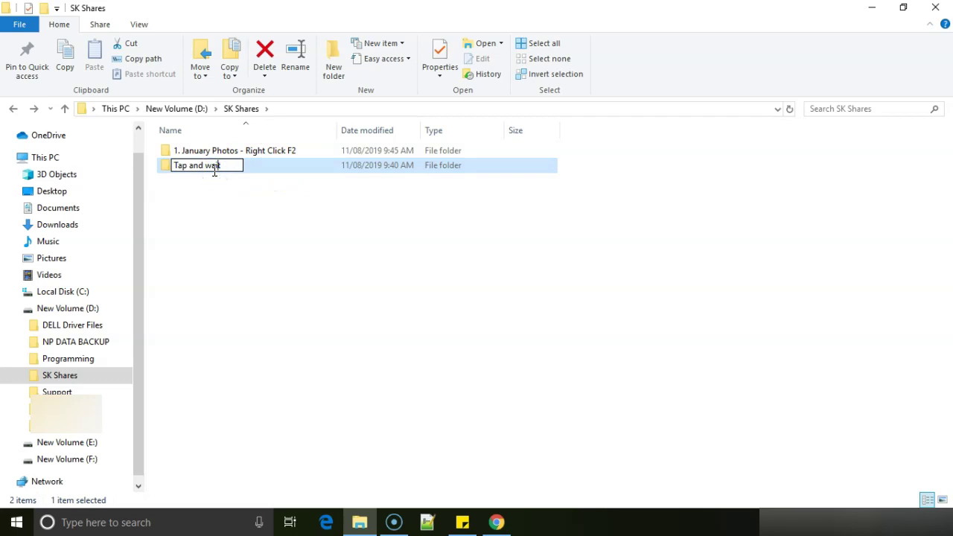
text(to ree)
key(BackSpace)
key(BackSpace)
text(R)
key(BackSpace)
key(BackSpace)
text(Rename)
key(Return)
click(270, 195)
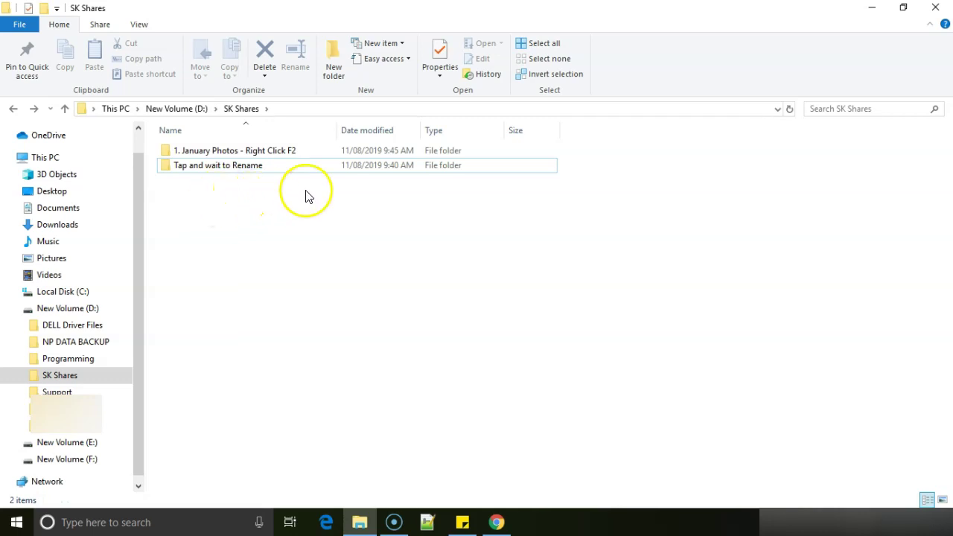
Create a folder from the Home ribbon named 'New Folder created thru Menu'
click(335, 62)
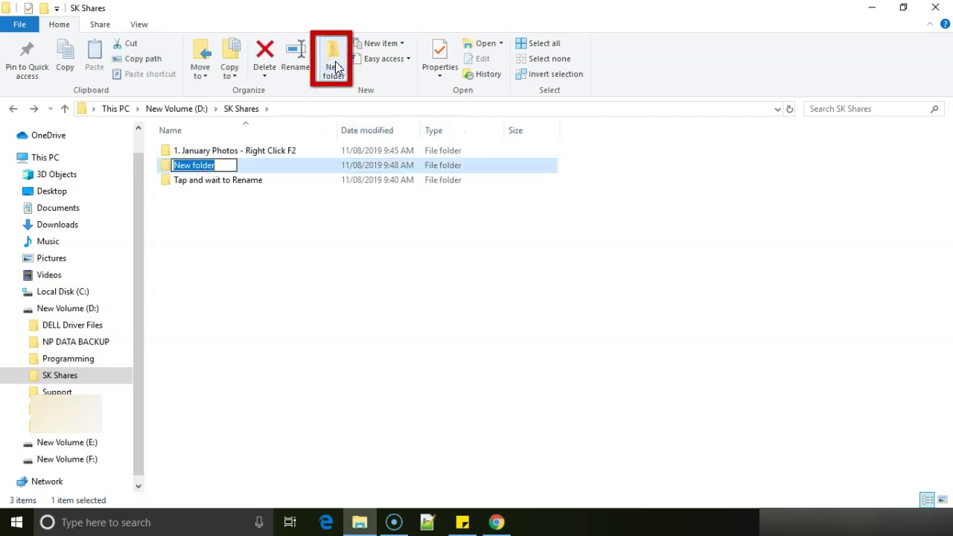
text(New Folder created thru Menu)
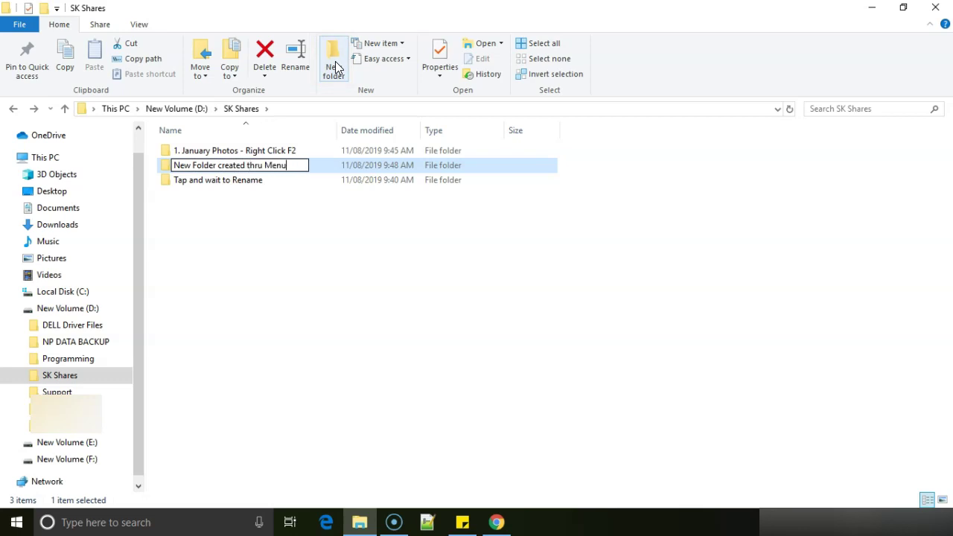
key(Return)
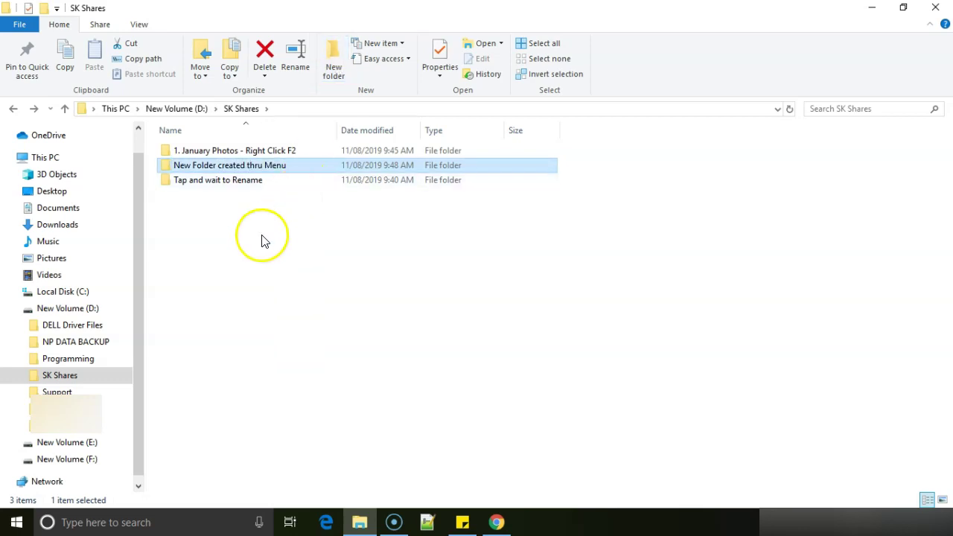
click(261, 236)
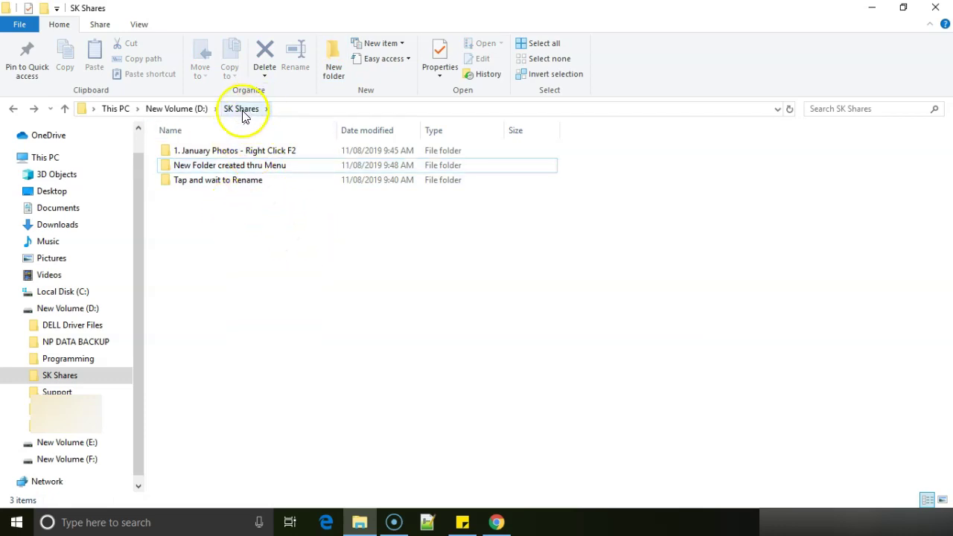
Pin SK Shares to Quick access and briefly expand the Quick access list
click(32, 77)
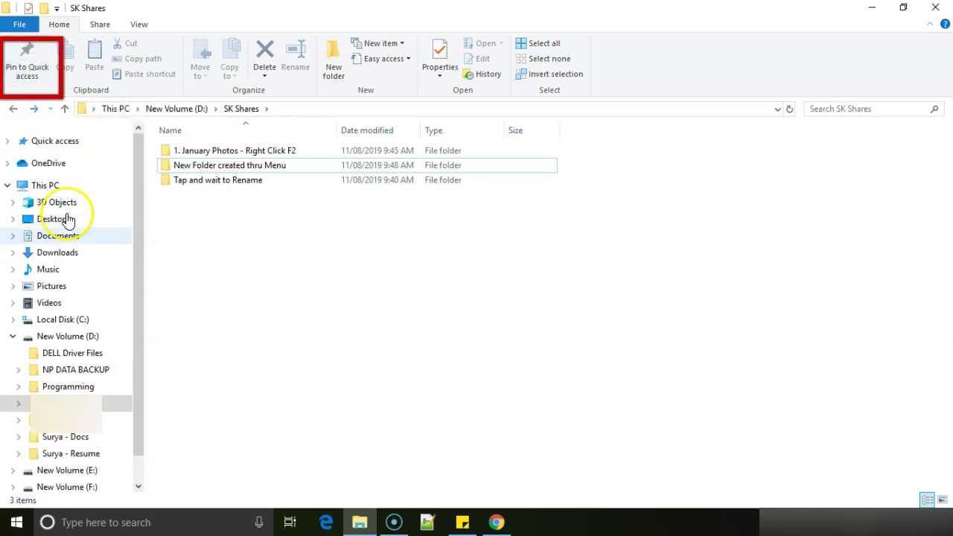
click(8, 140)
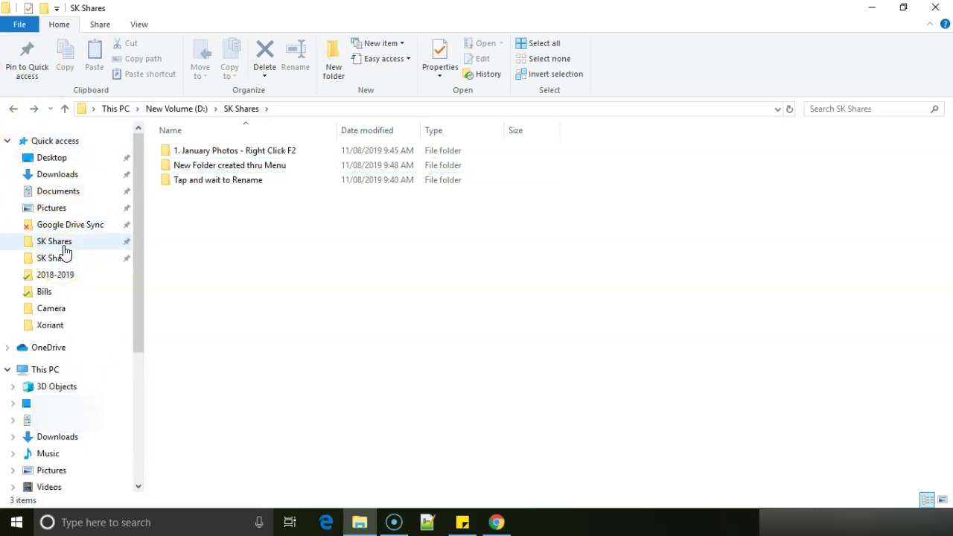
click(8, 141)
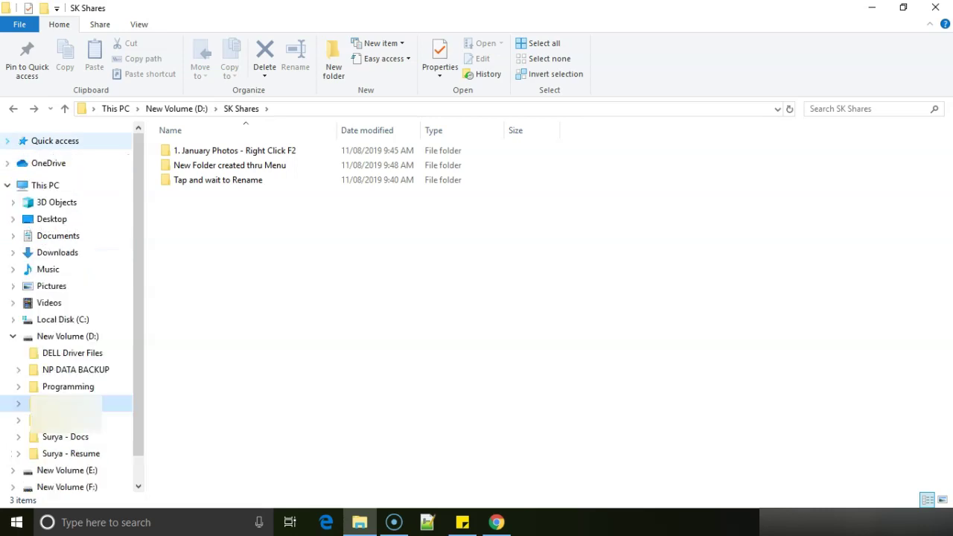
click(197, 224)
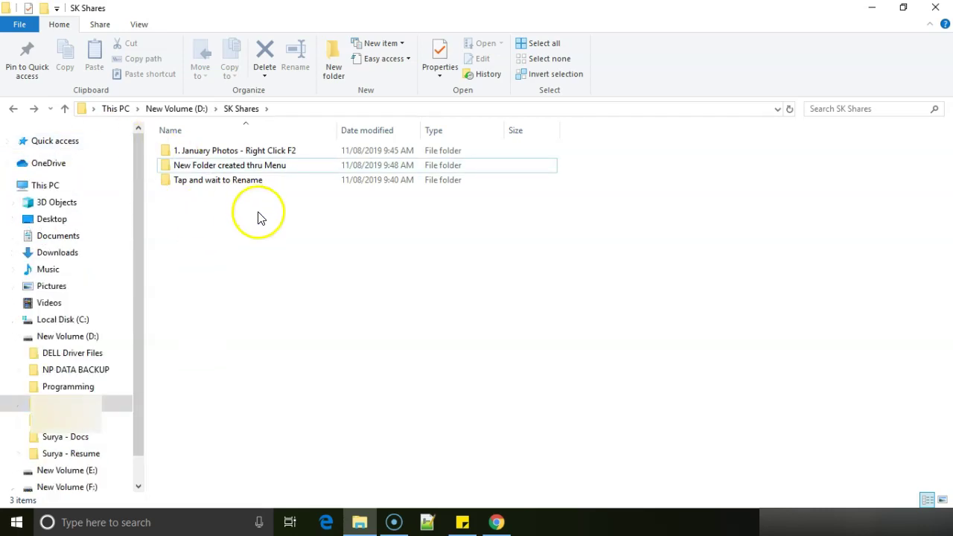
Pin again and confirm SK Shares appears under Quick access, inspecting its context menu
click(25, 53)
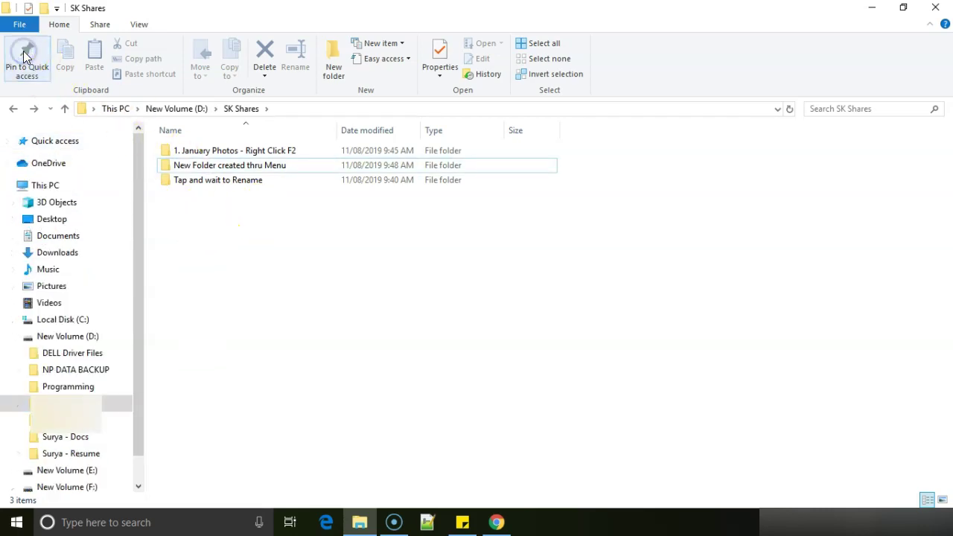
click(8, 141)
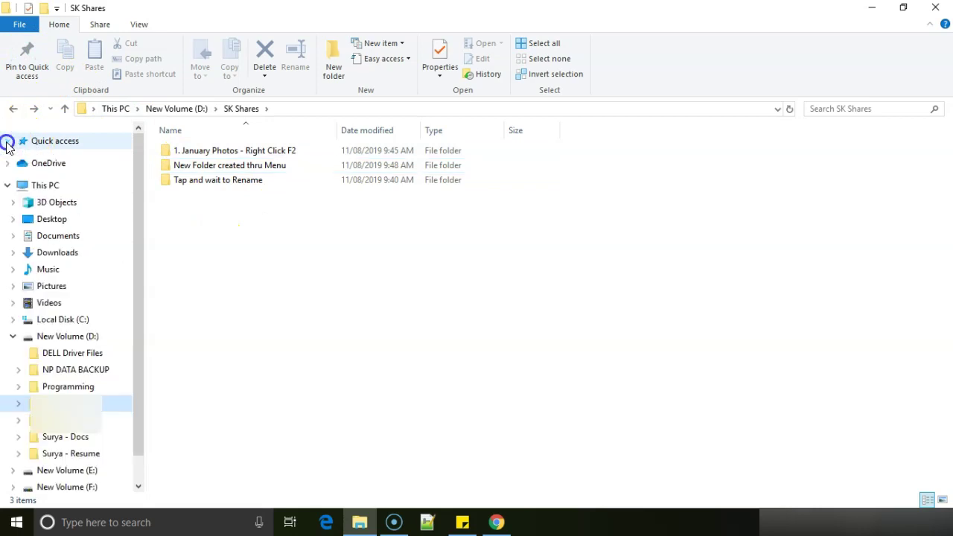
right_click(19, 66)
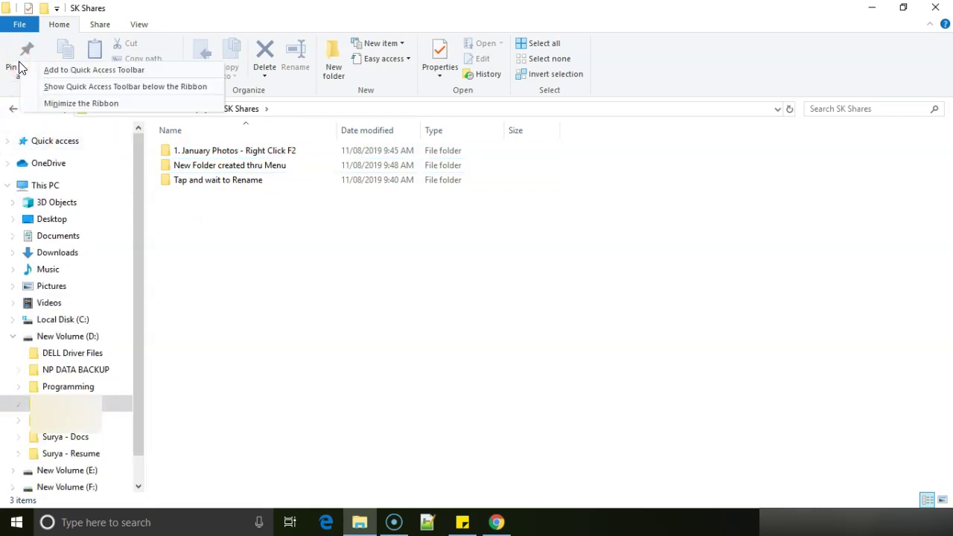
click(213, 286)
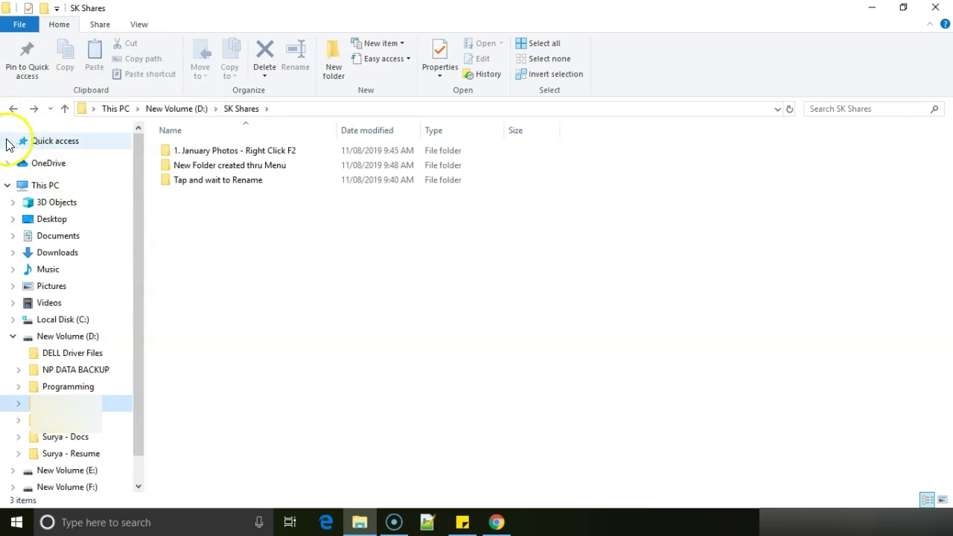
click(8, 141)
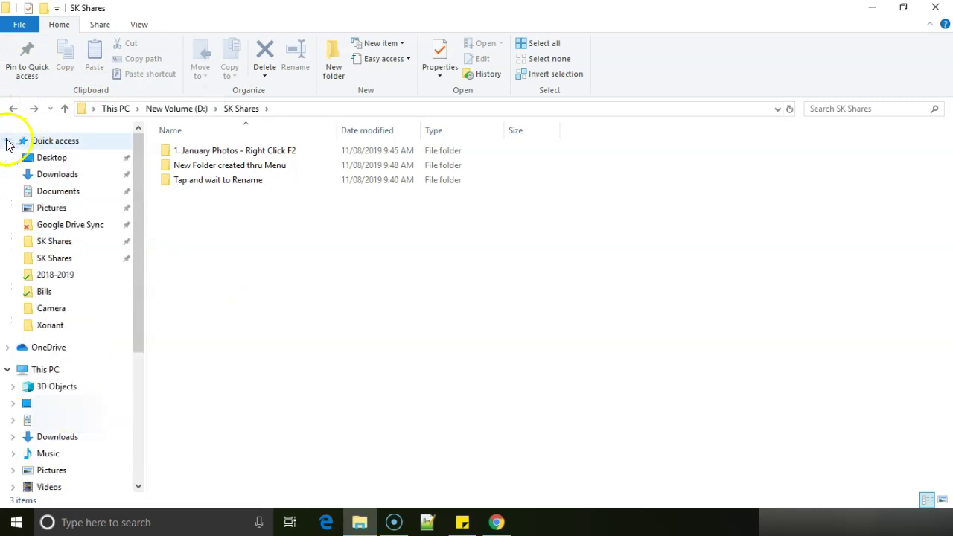
right_click(77, 264)
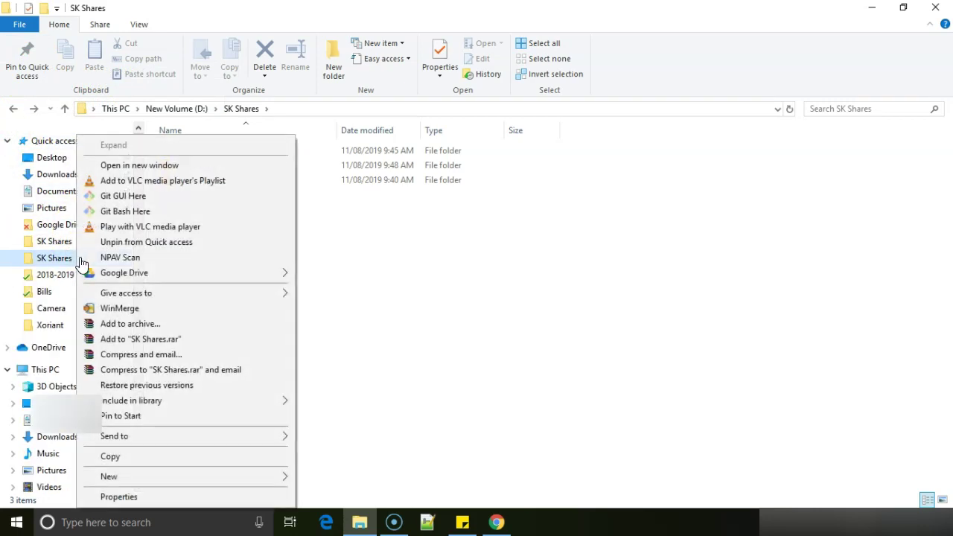
click(424, 290)
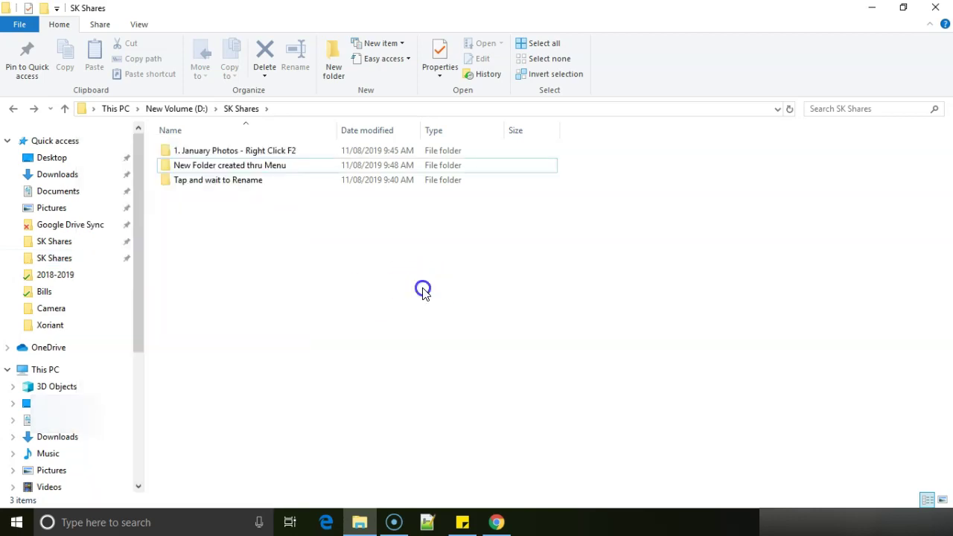
click(8, 141)
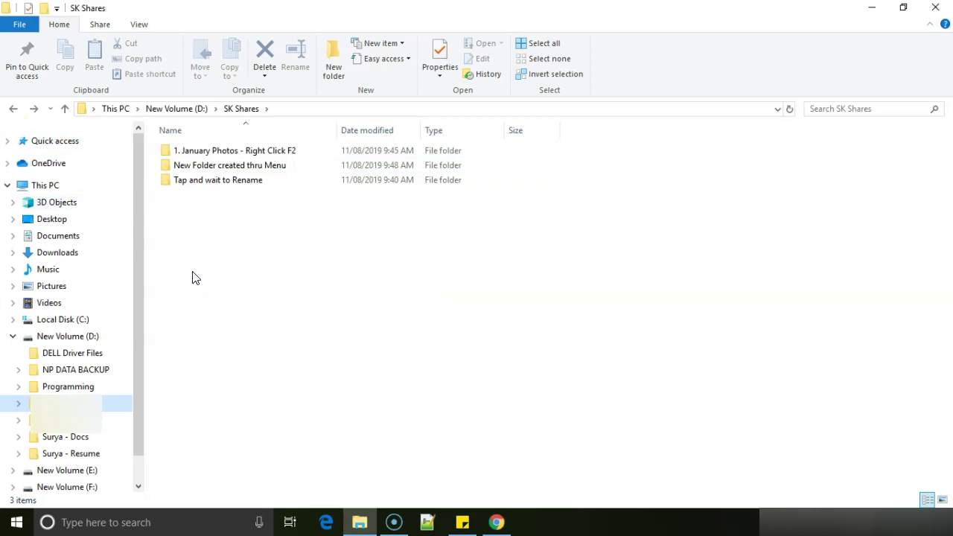
Rename the menu-made folder to '2. New Folder created thru Menu'
click(235, 219)
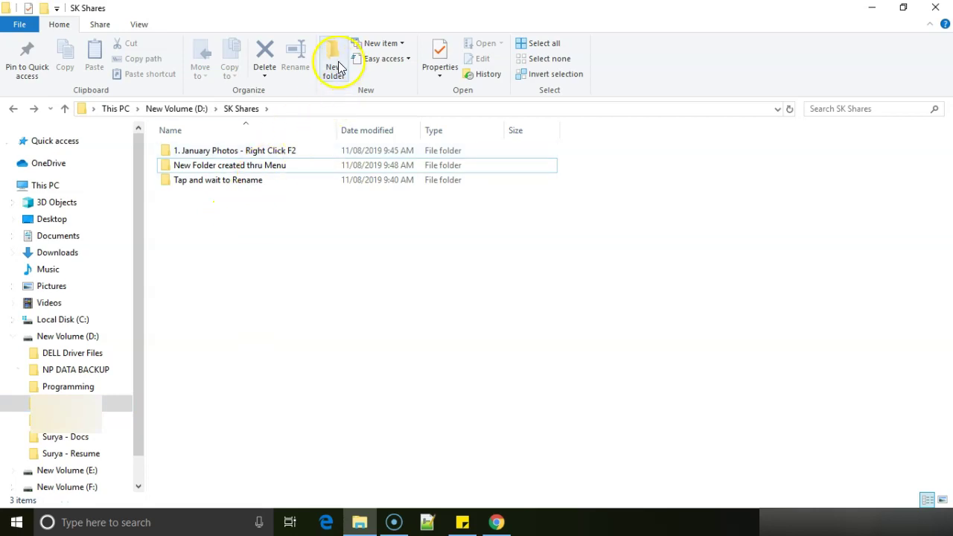
click(283, 167)
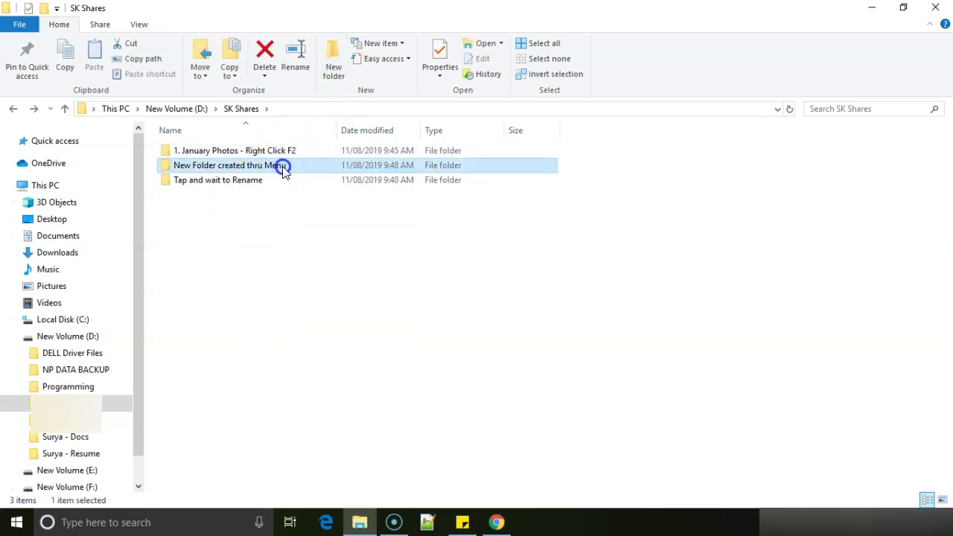
click(283, 167)
text(2.)
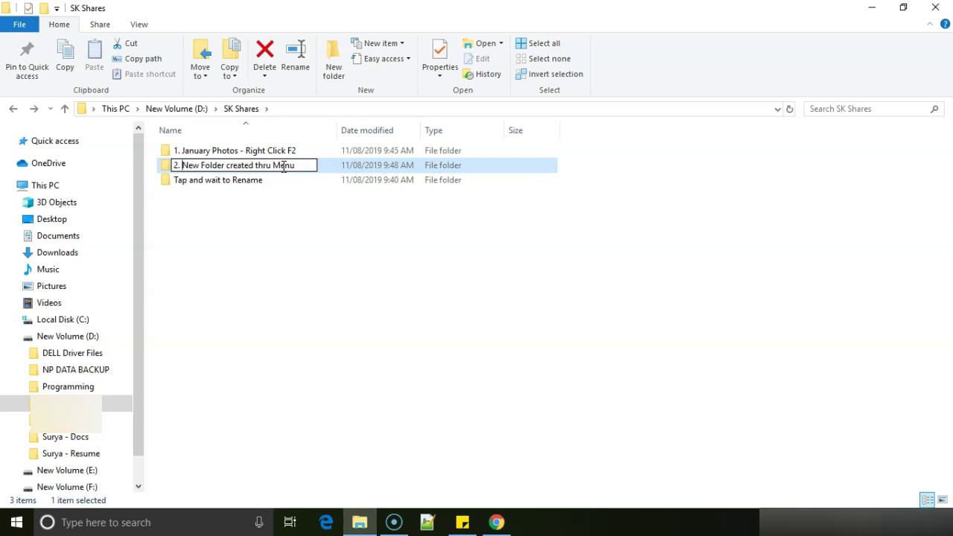
key(Return)
click(298, 268)
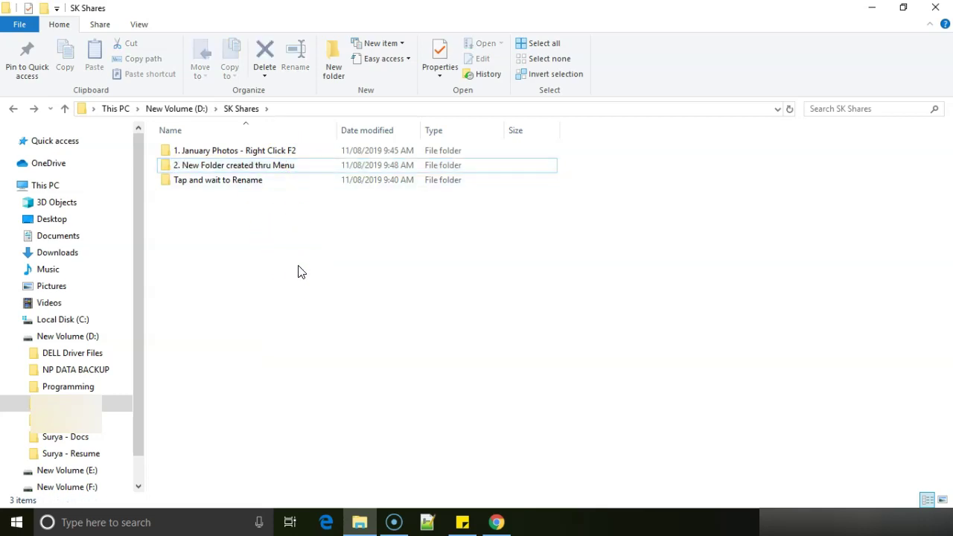
Create a folder with Ctrl+Shift+N named '3. Ctrl + Shift + N'
key(ctrl+shift+n)
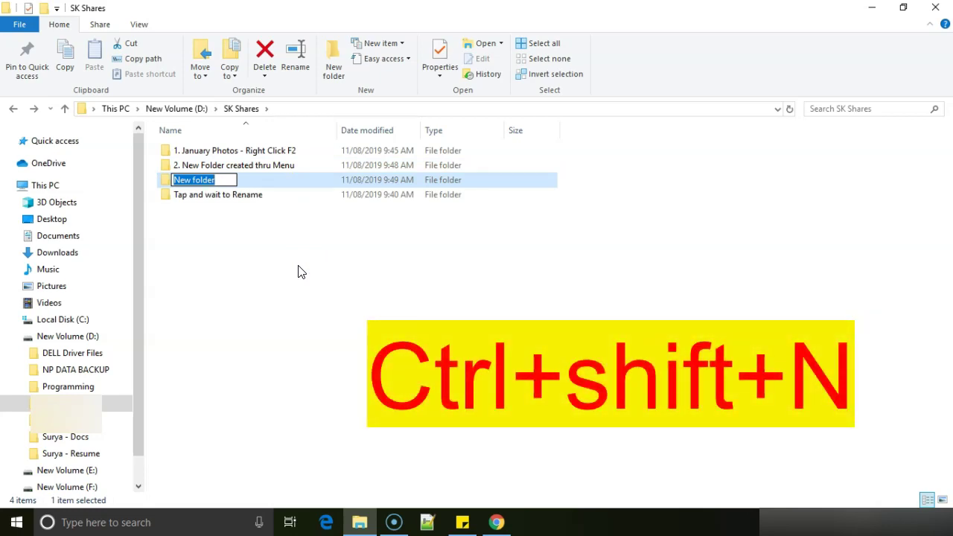
text(3.)
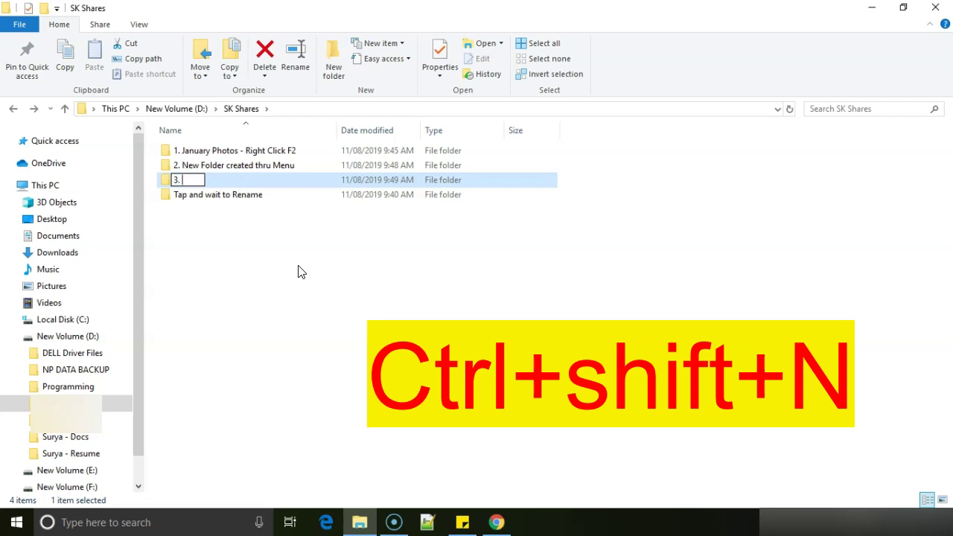
text( Ctrl + Shift + N)
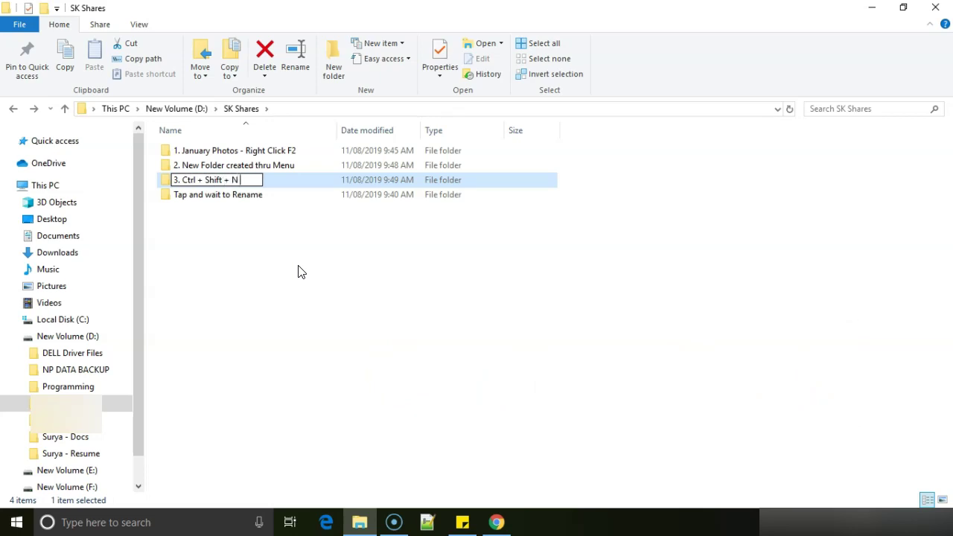
key(Return)
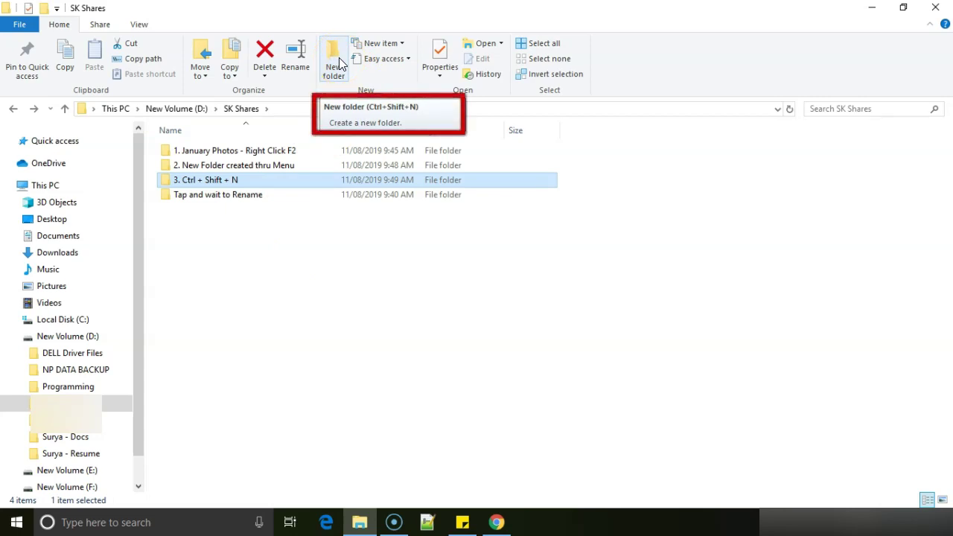
click(264, 288)
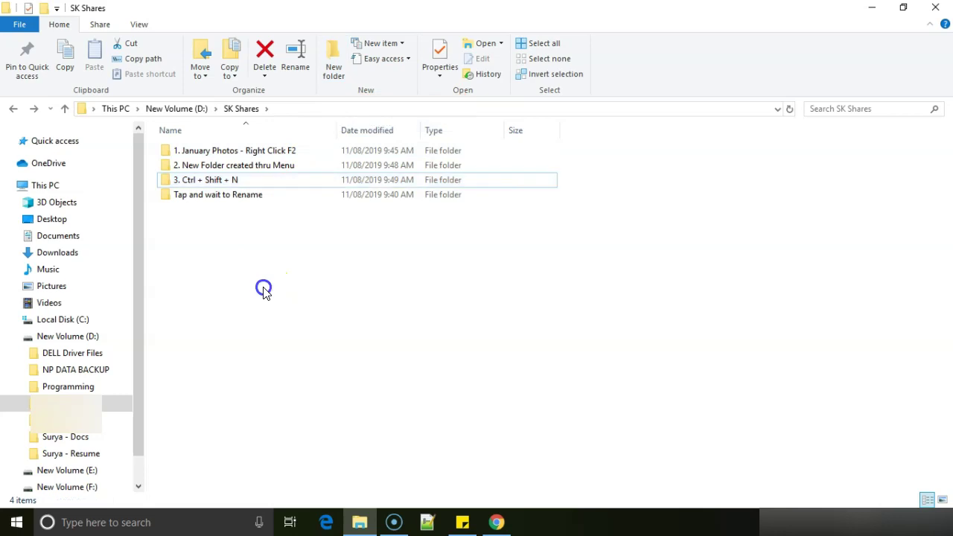
click(237, 180)
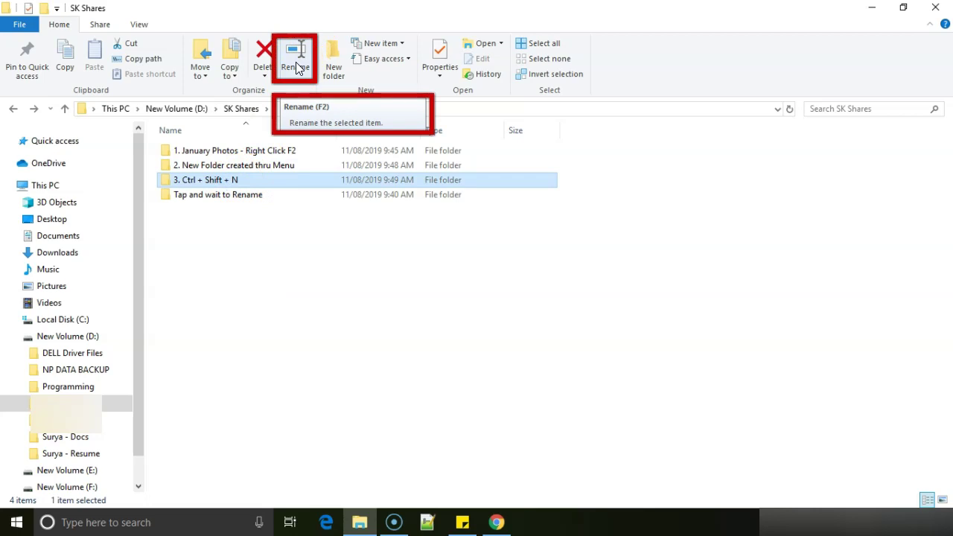
click(365, 315)
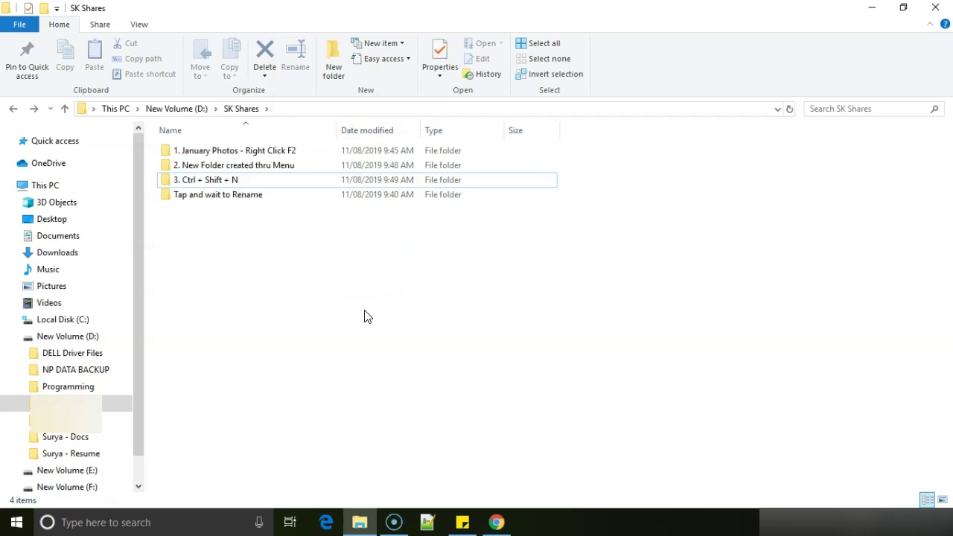
click(218, 183)
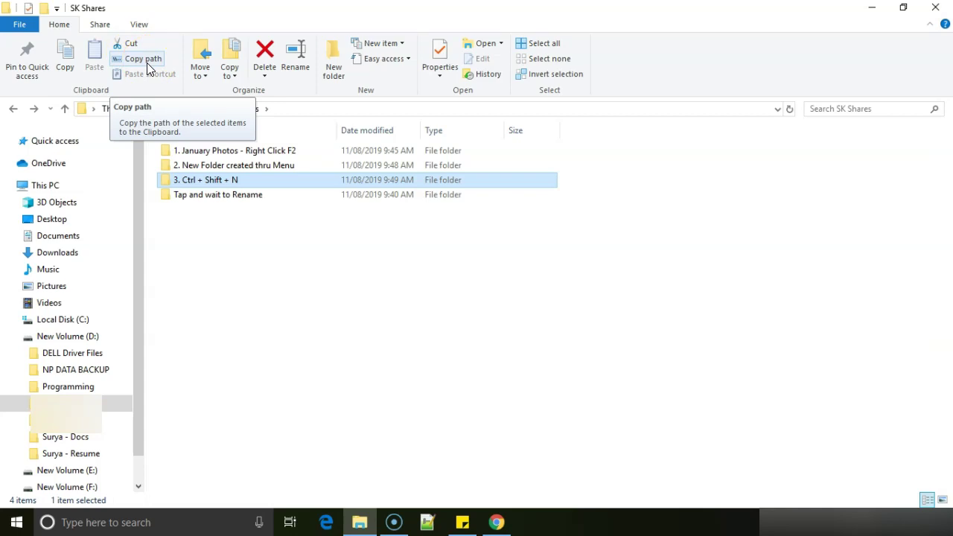
Copy the path of '3. Ctrl + Shift + N' and paste it into a new Notepad note
click(147, 62)
click(322, 297)
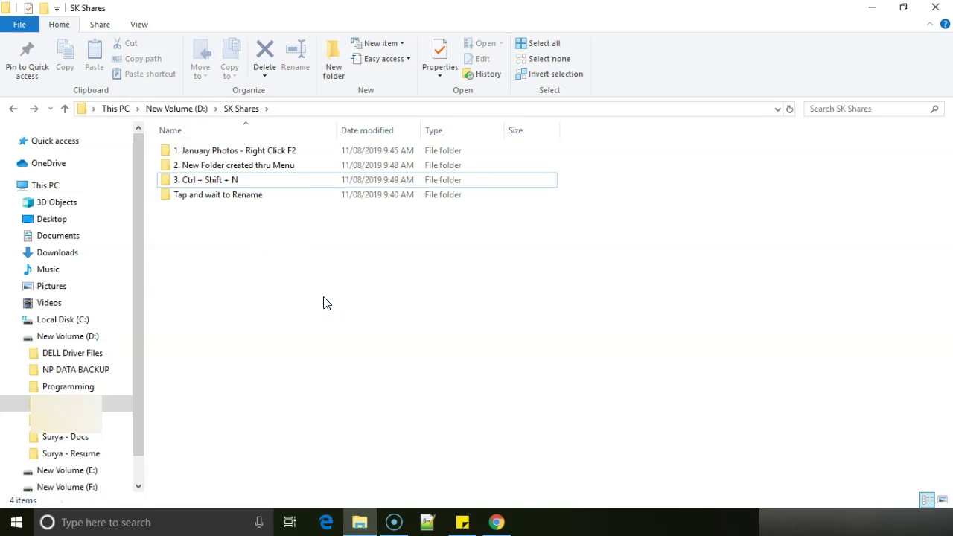
key(super)
text(notepad)
key(Return)
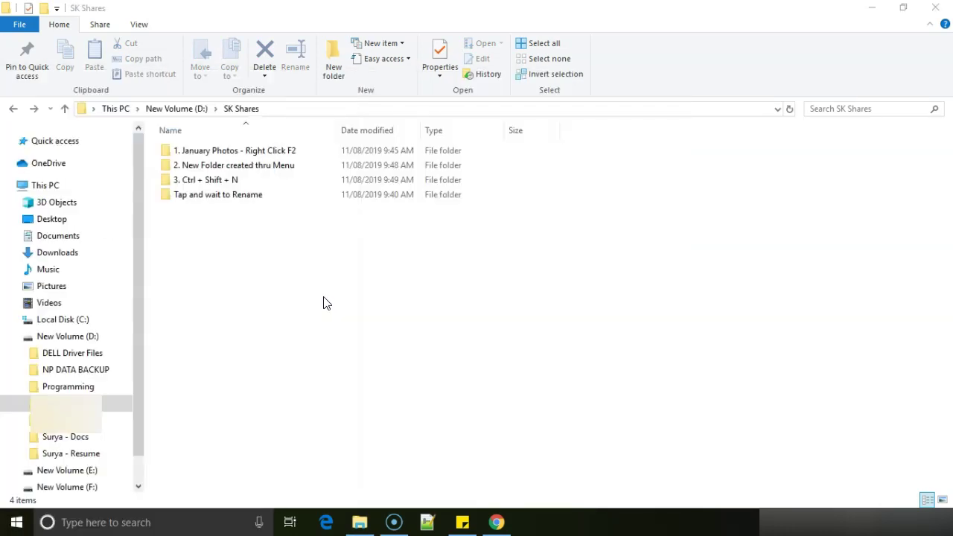
text("D:\SK Shares\3. Ctrl + Shift + N")
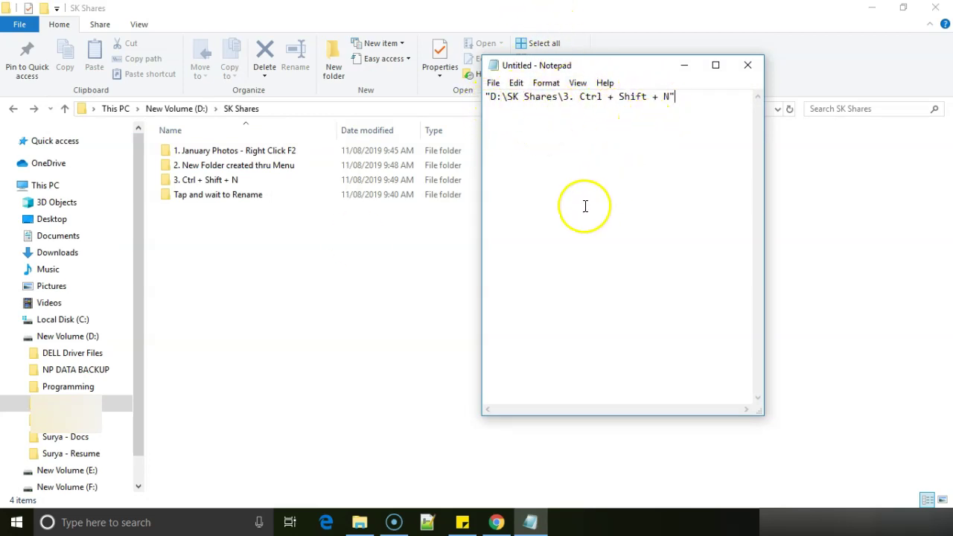
Minimize Notepad and view folder 2's Remove access and Advanced security settings without changes
click(686, 66)
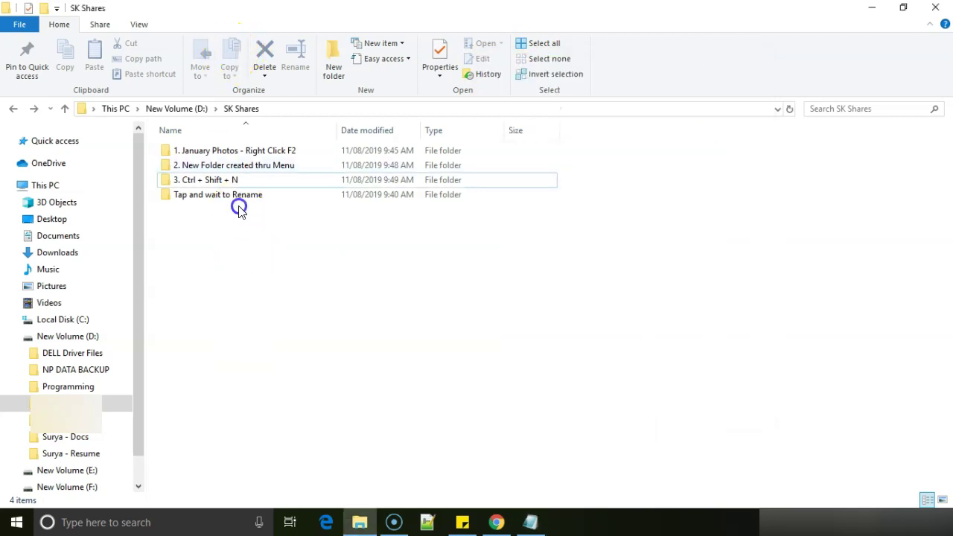
click(225, 182)
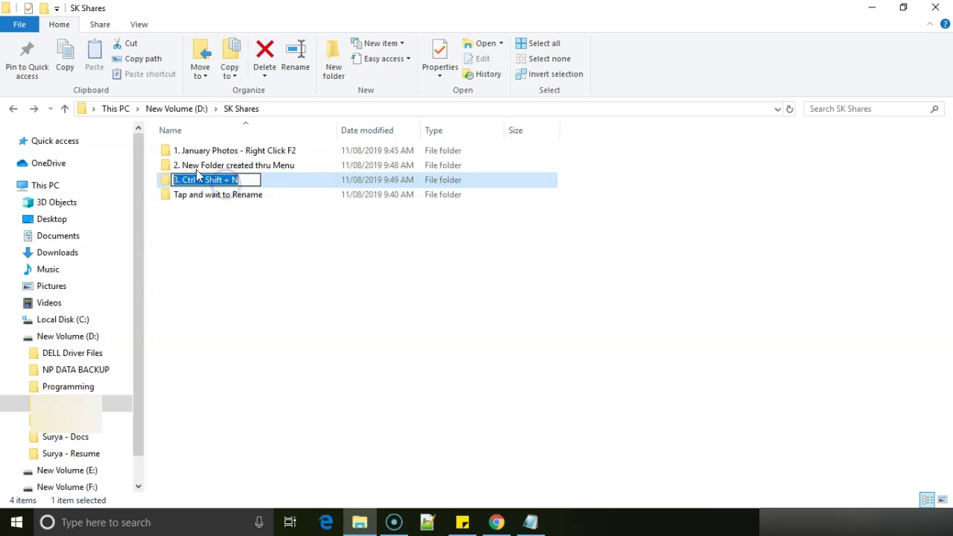
click(187, 165)
click(101, 27)
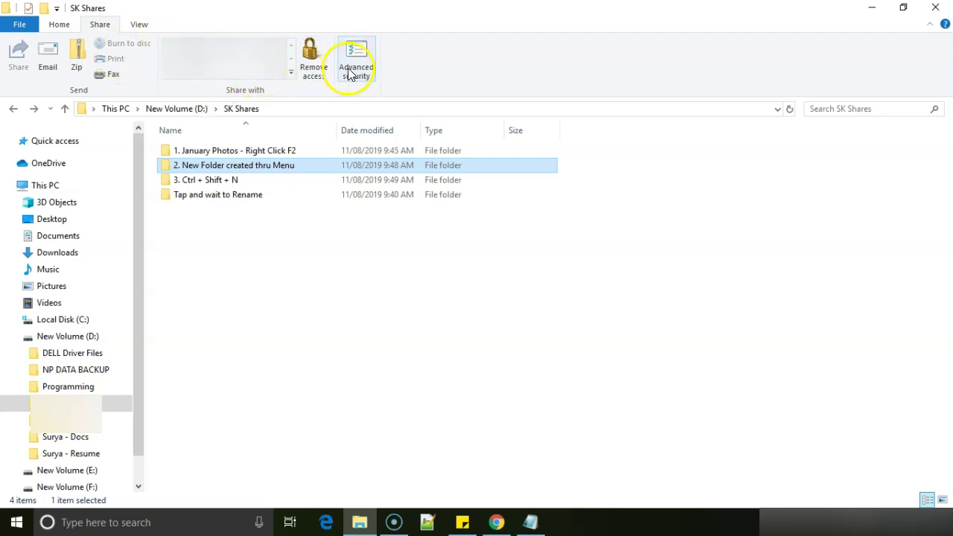
click(321, 52)
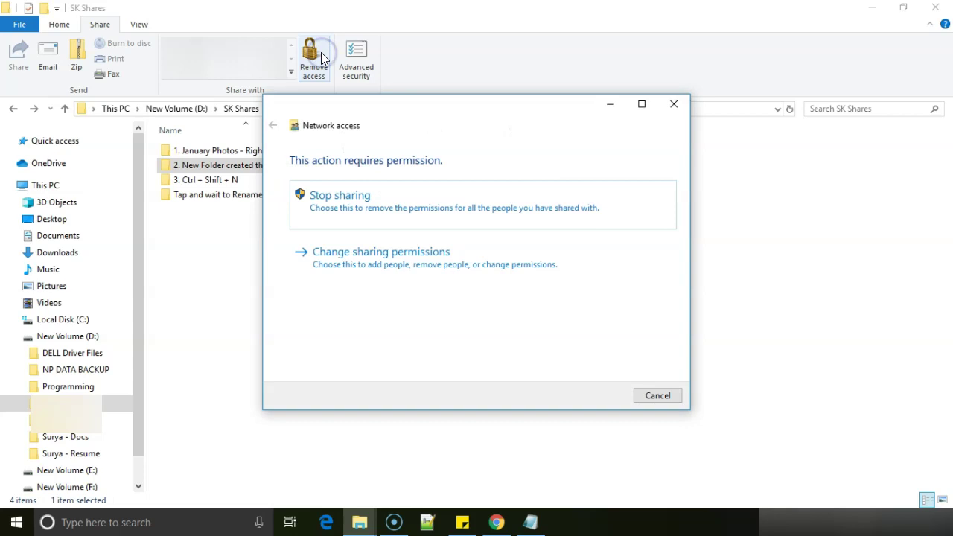
click(674, 104)
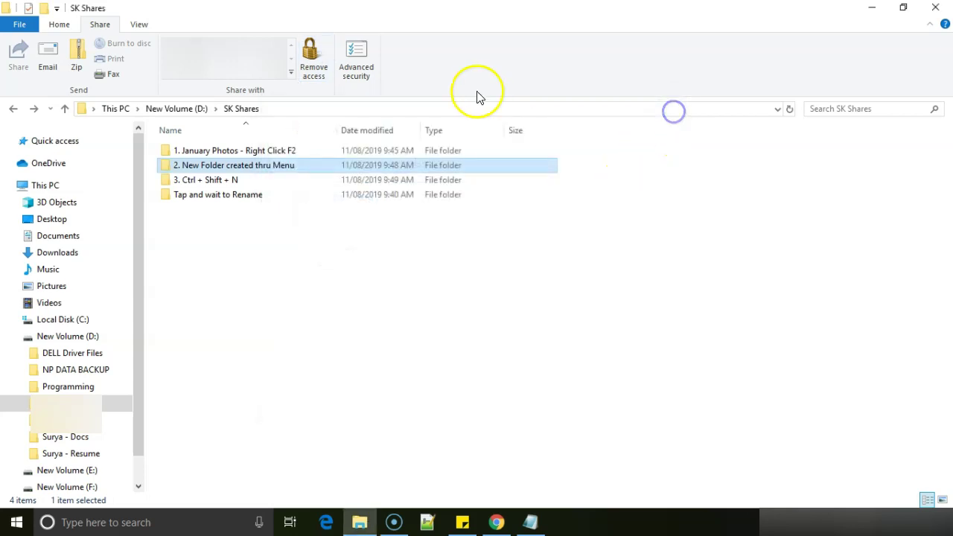
click(357, 68)
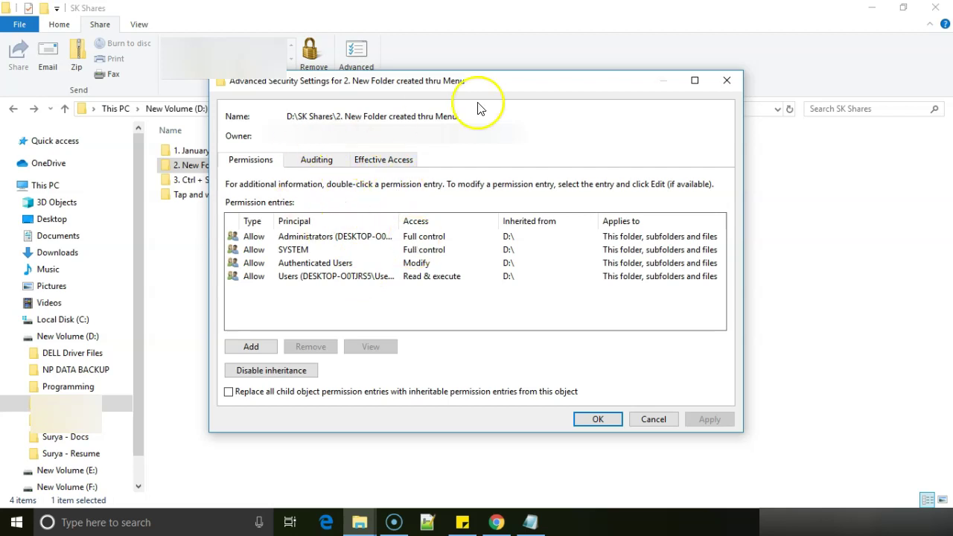
click(727, 80)
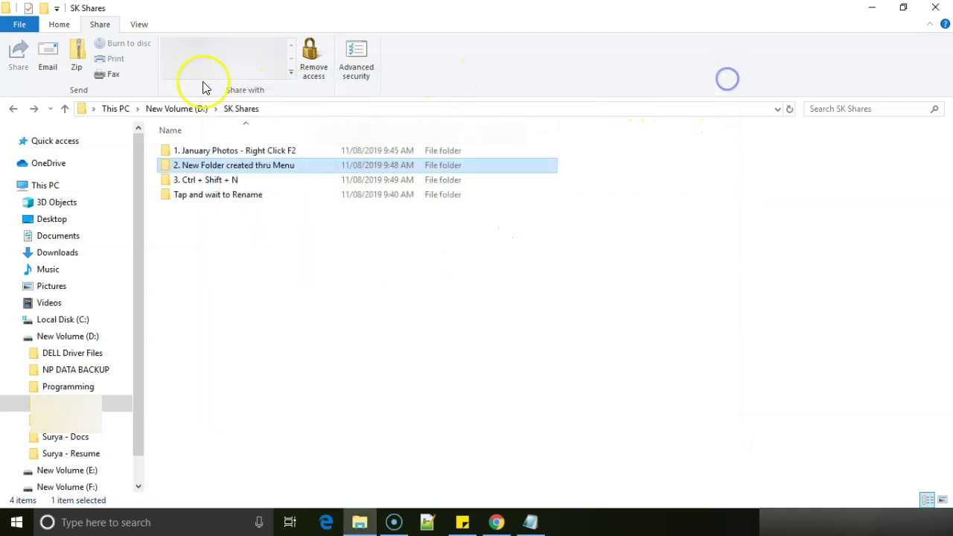
click(139, 25)
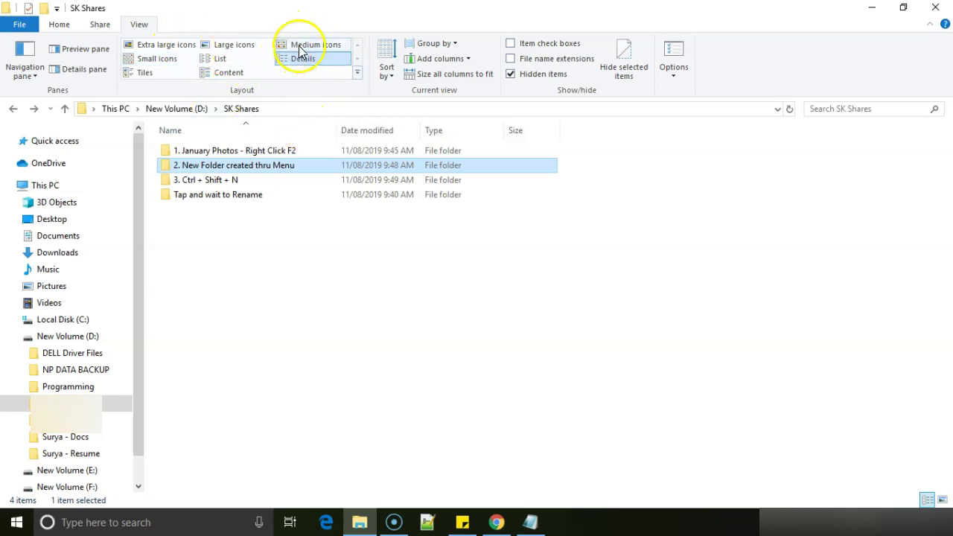
Try Large, Extra large and Small icon layouts, then settle on Details view
click(222, 44)
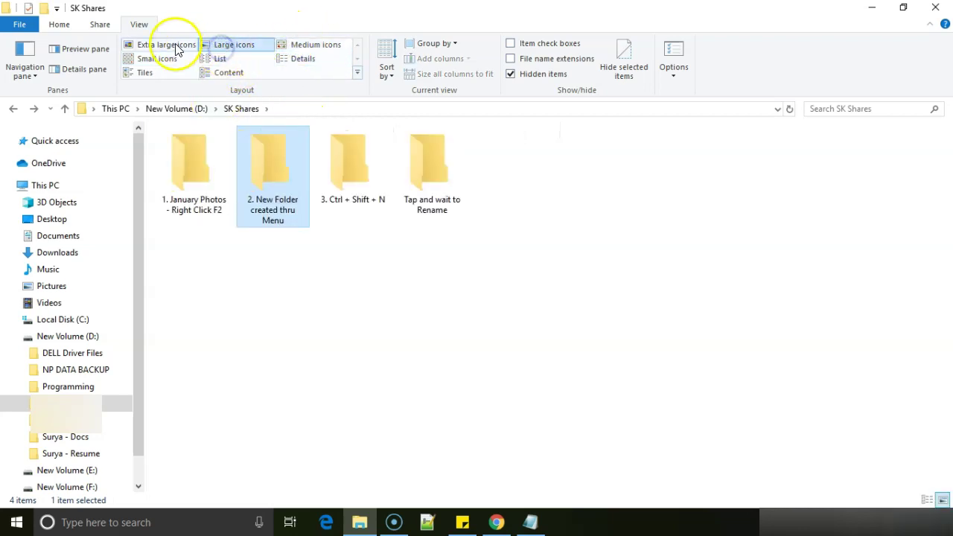
click(171, 45)
click(169, 58)
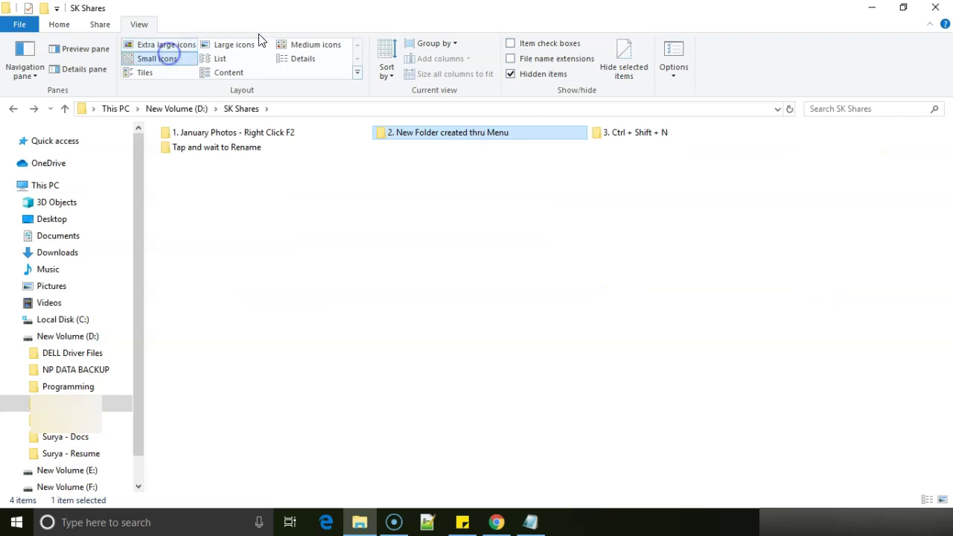
click(387, 63)
click(260, 254)
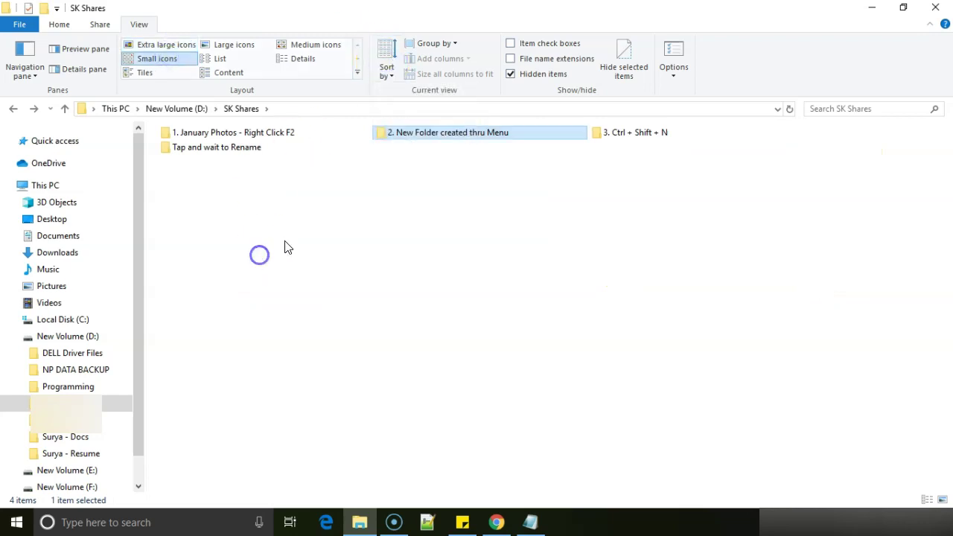
click(302, 59)
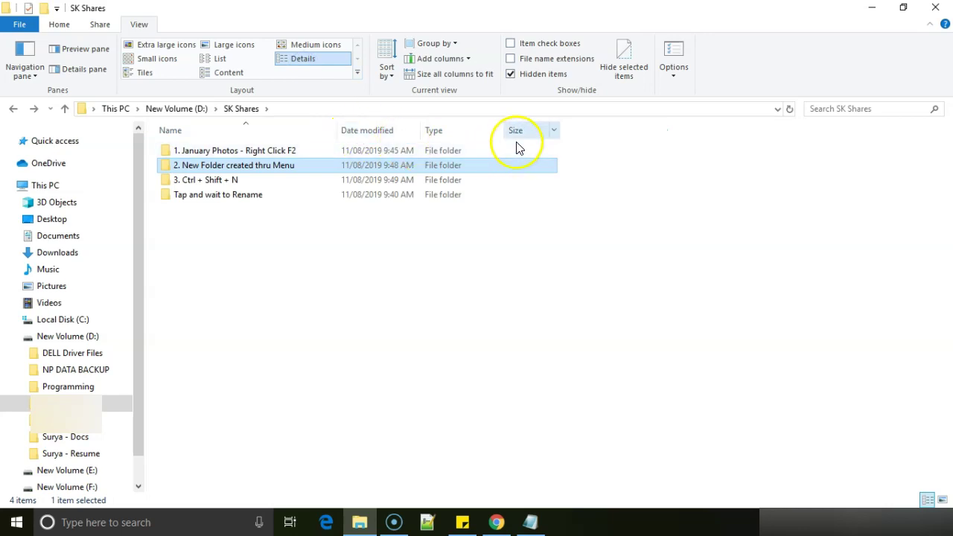
Add Date created, Authors and Tags columns to the Details view
click(468, 61)
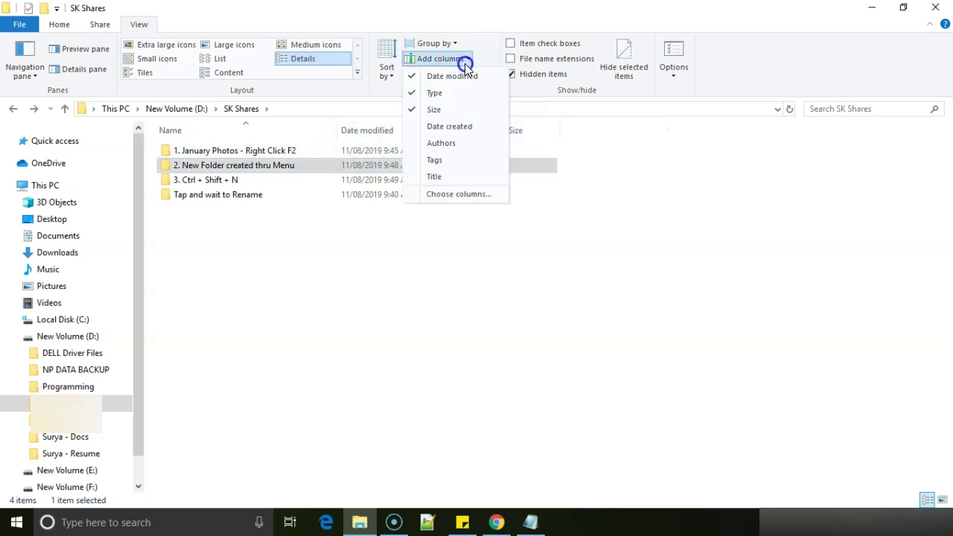
click(441, 126)
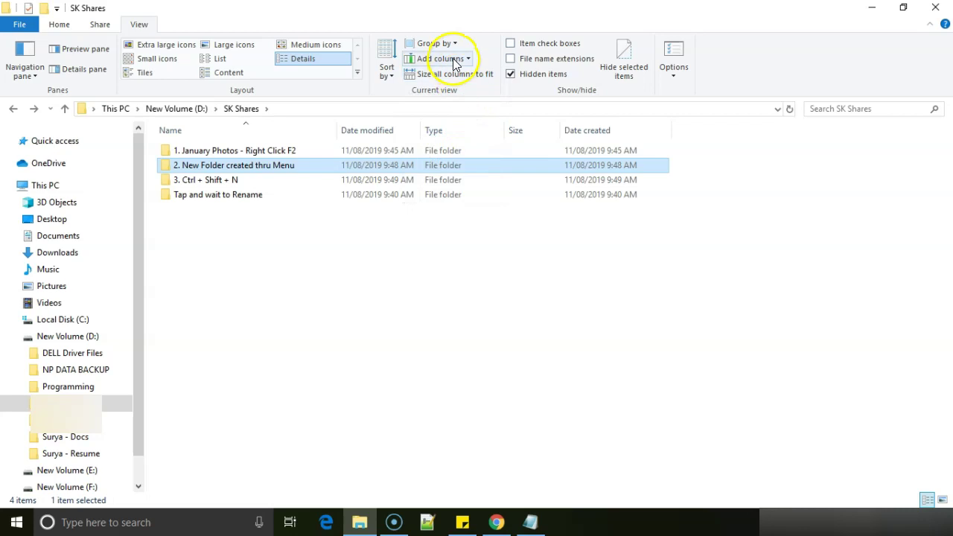
click(455, 60)
click(459, 143)
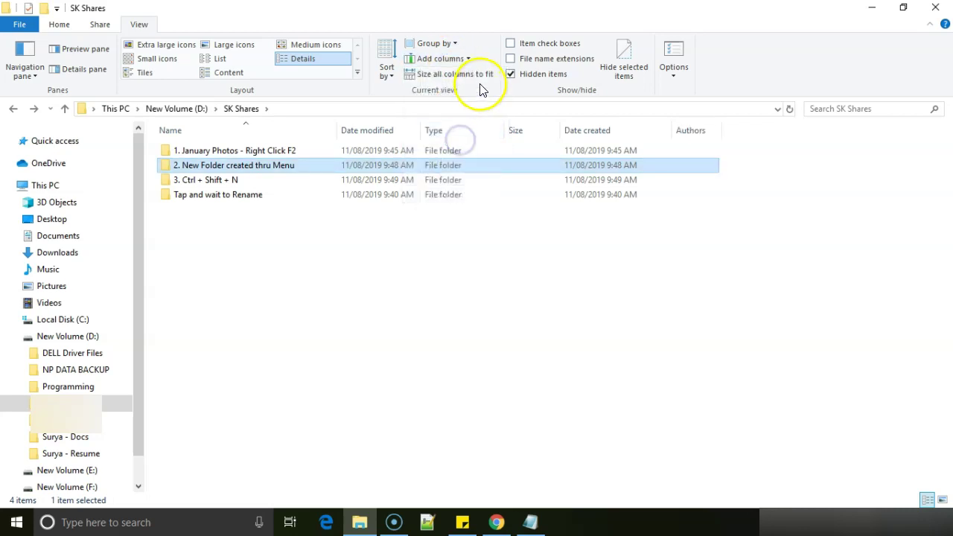
click(441, 60)
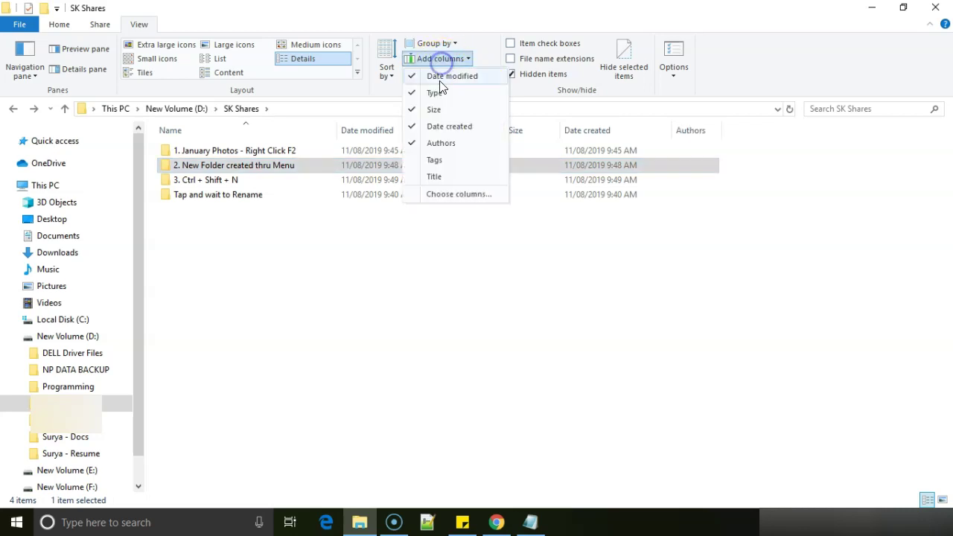
click(444, 158)
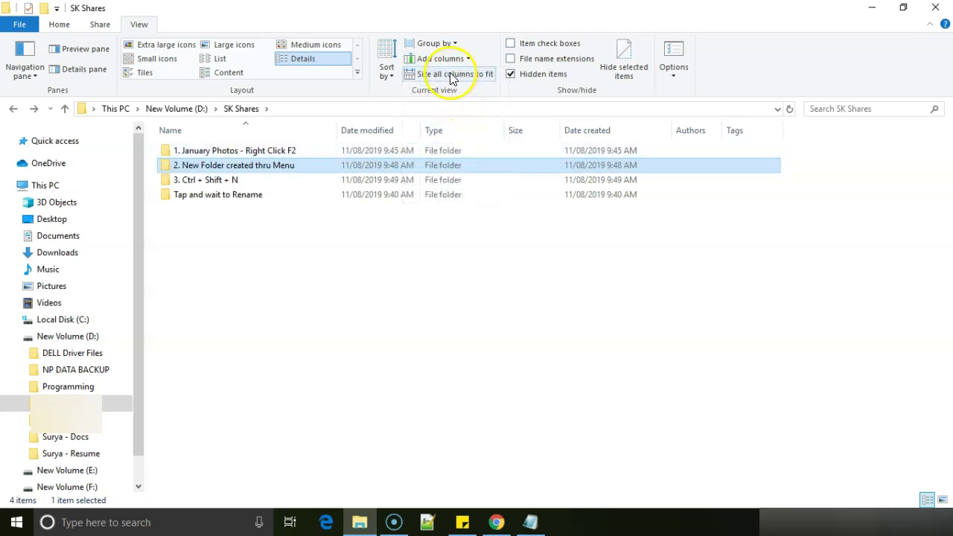
Open the January Photos folder and return, then size all columns to fit
click(726, 155)
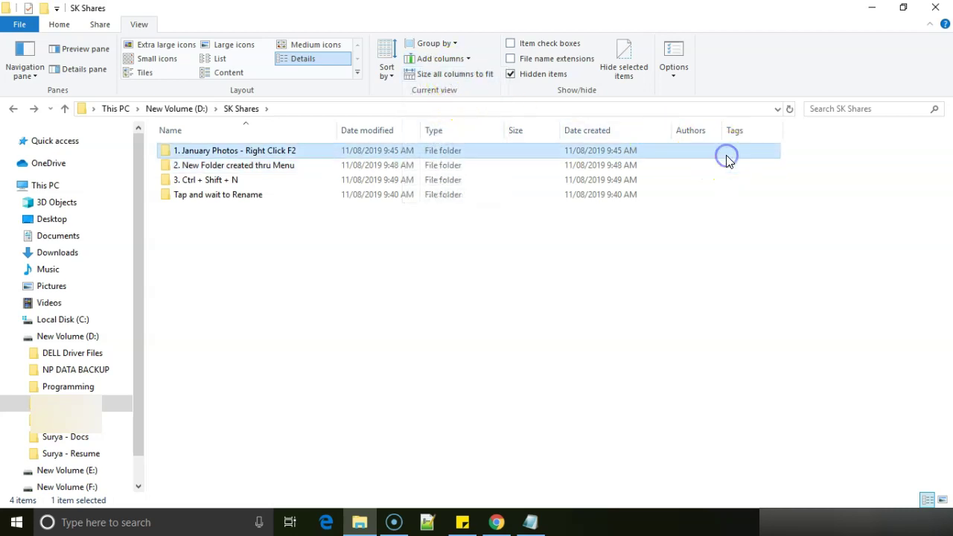
right_click(726, 155)
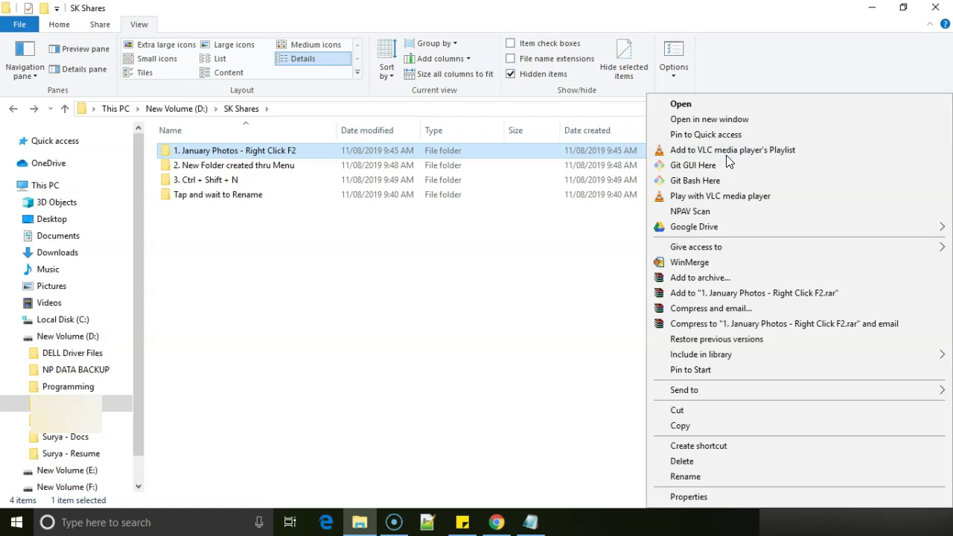
click(566, 269)
double_click(739, 153)
click(241, 109)
click(447, 44)
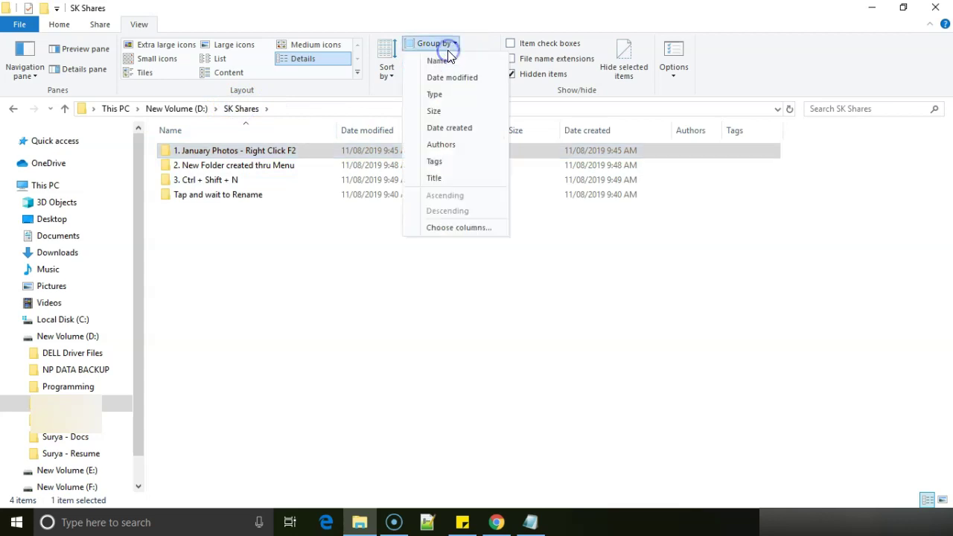
click(319, 290)
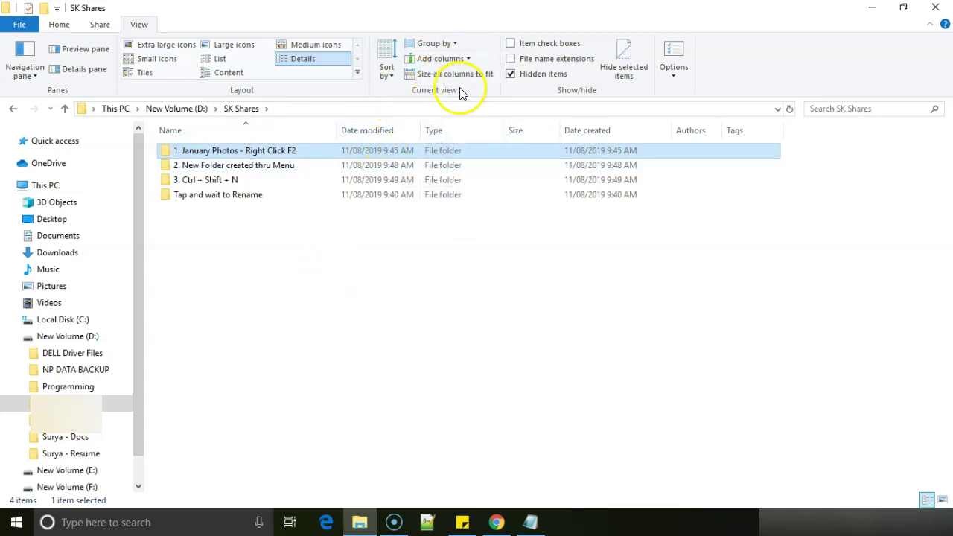
click(456, 74)
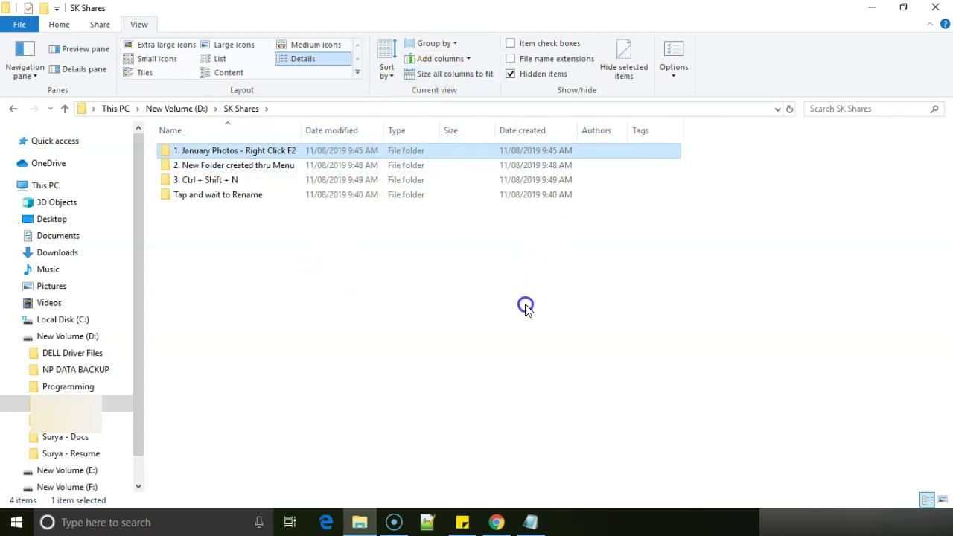
click(526, 307)
click(549, 48)
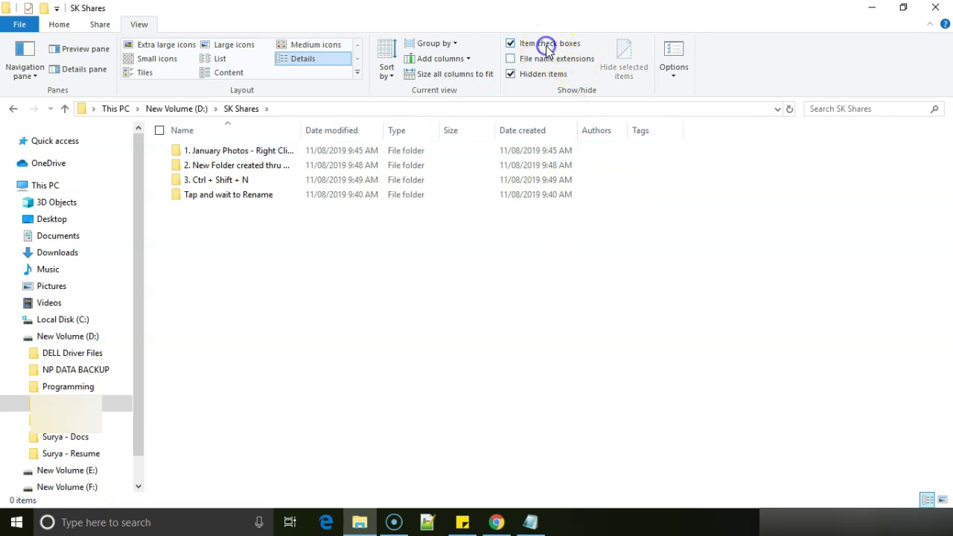
click(549, 47)
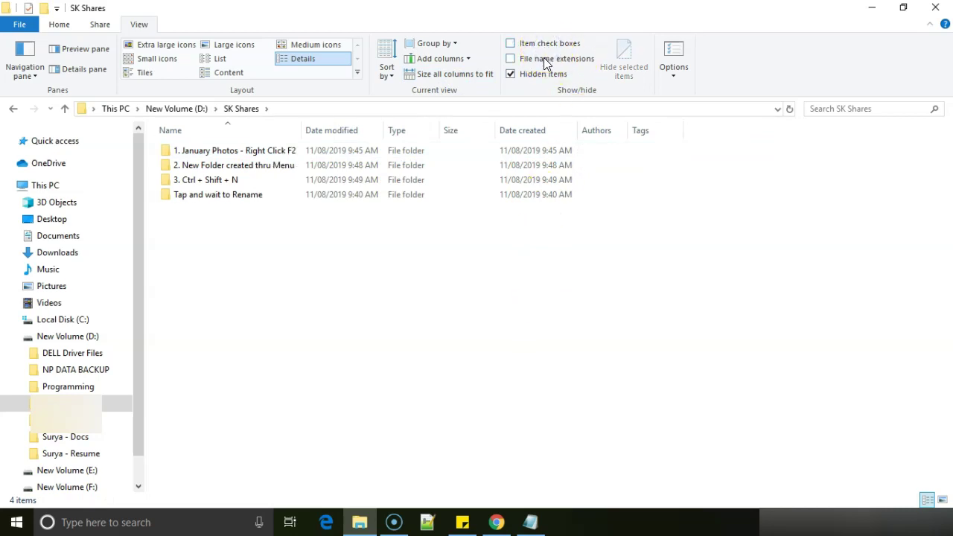
click(544, 60)
click(682, 67)
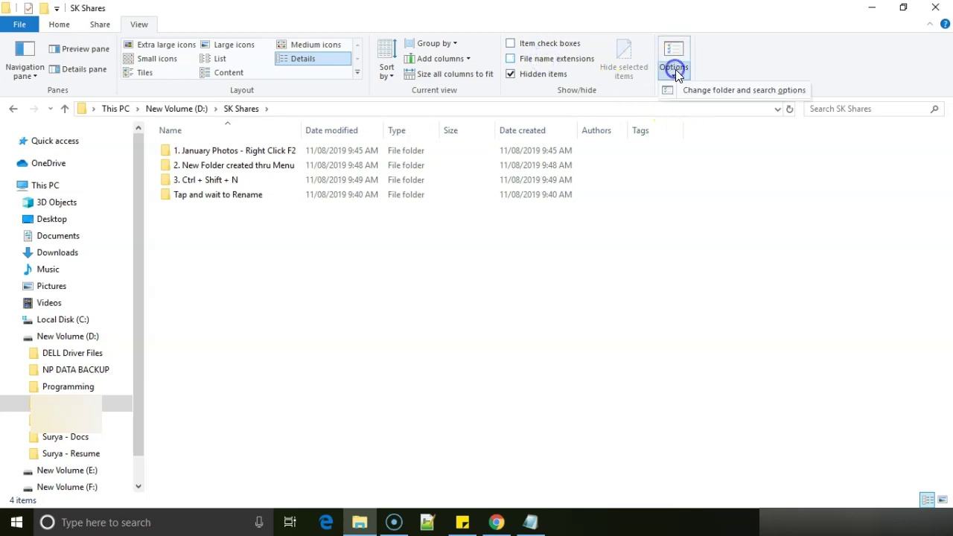
click(560, 342)
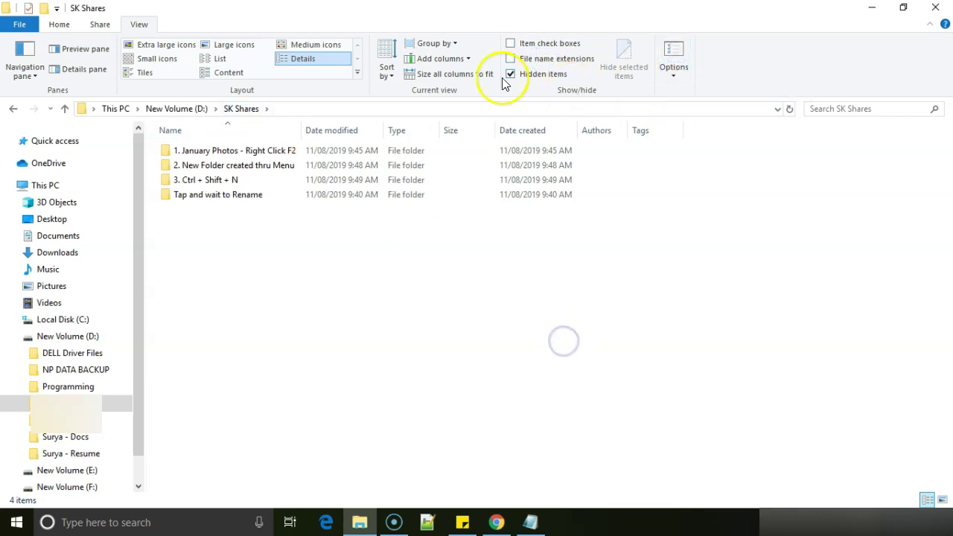
click(517, 295)
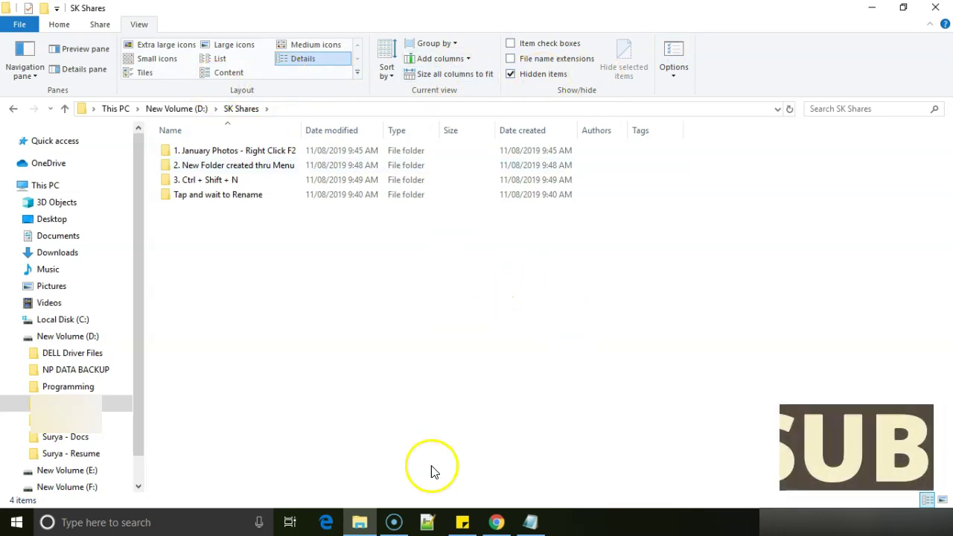